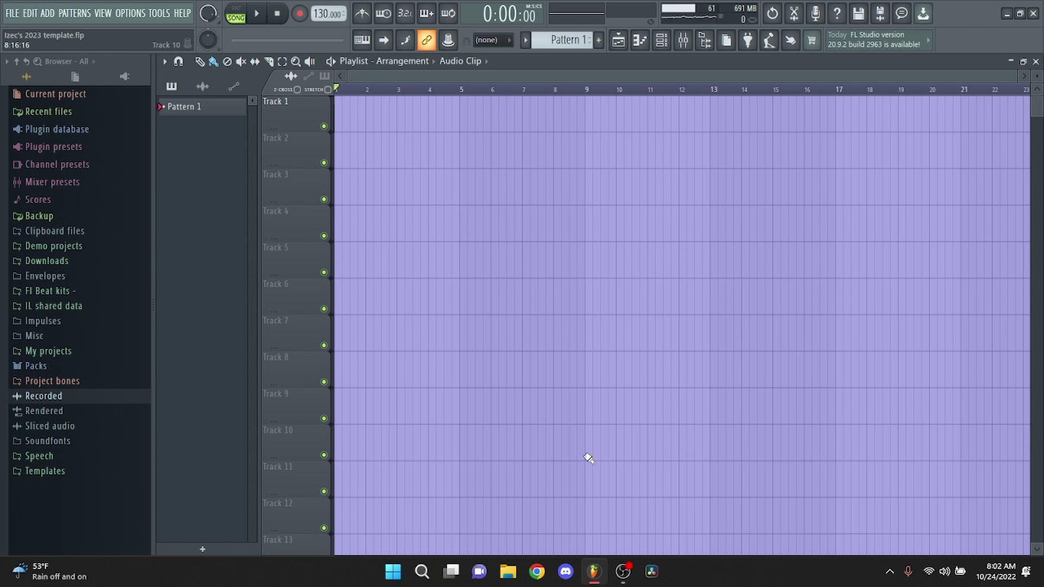
Start loading a sound file for an audio clip and browse to the Downloads folder
click(589, 459)
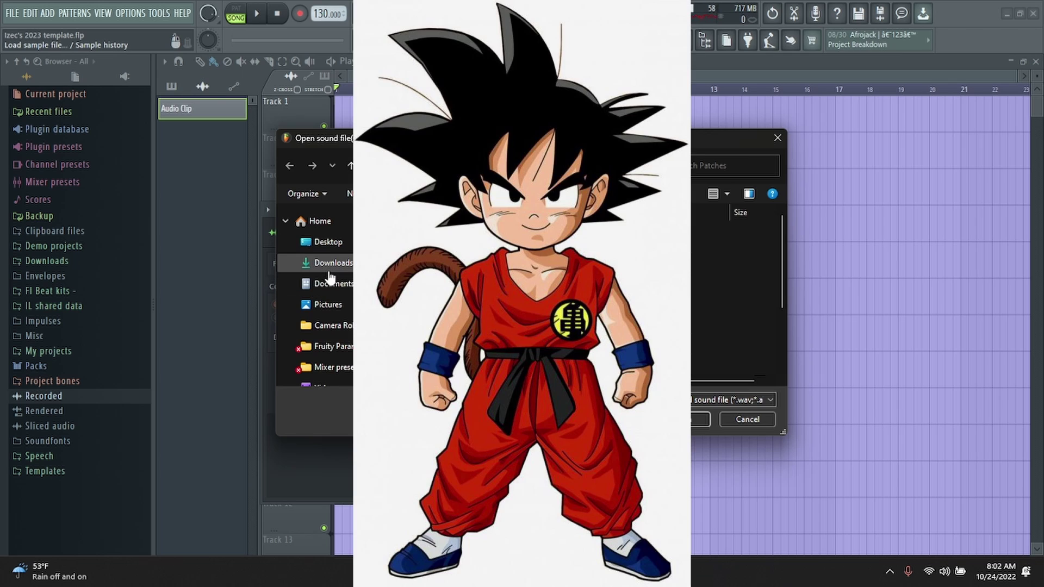
click(334, 264)
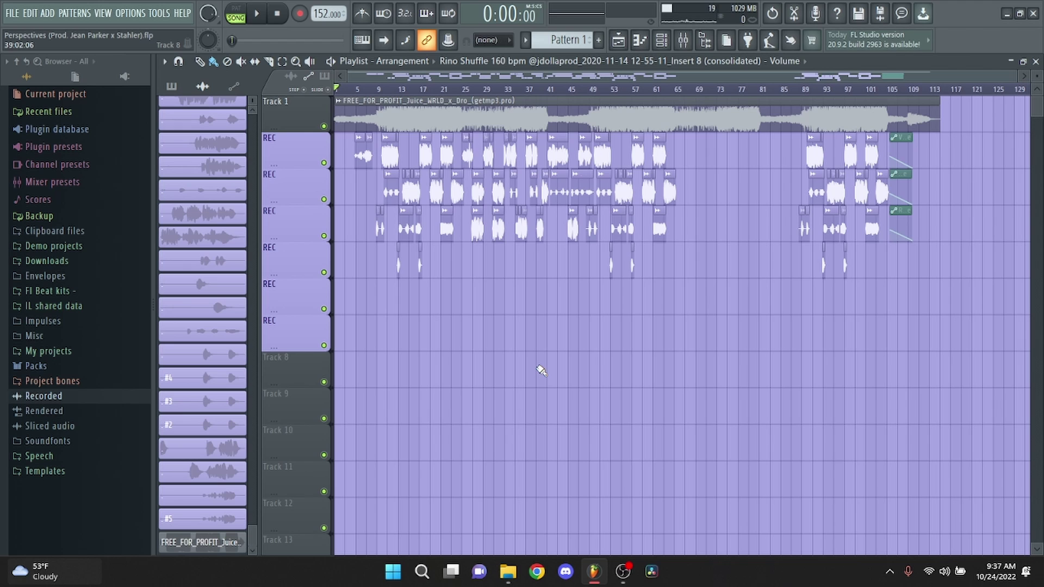
Play the finished arrangement from the start through the vocal sections to about bar 65, and stop playback
click(683, 40)
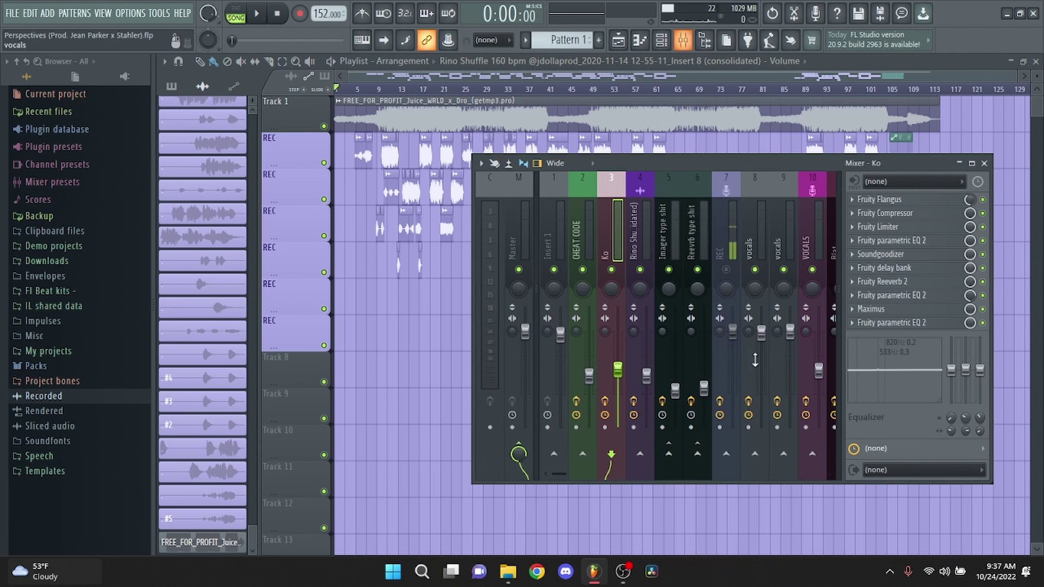
drag(746, 169, 650, 150)
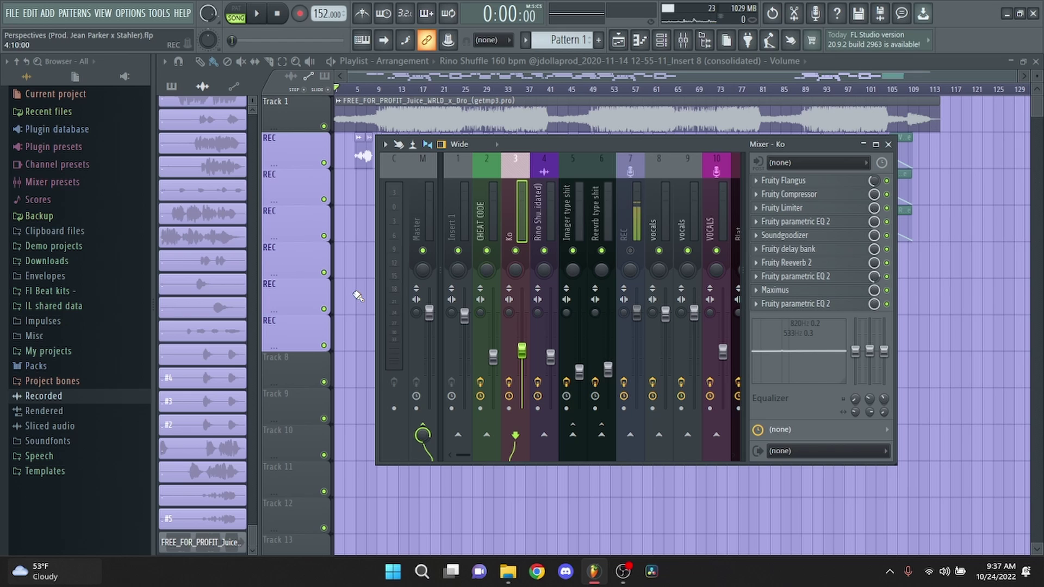
key(F9)
key(space)
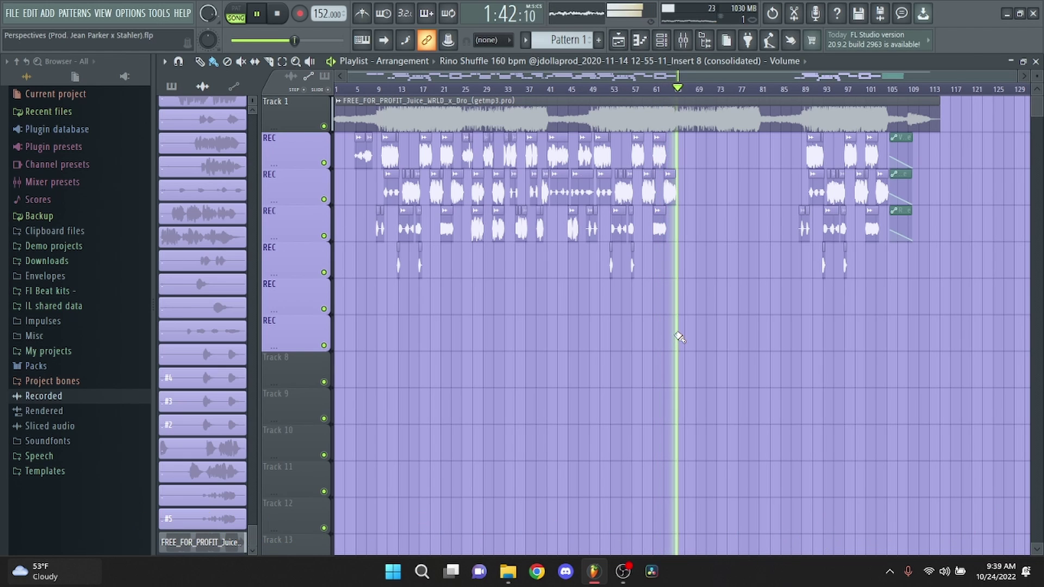
key(space)
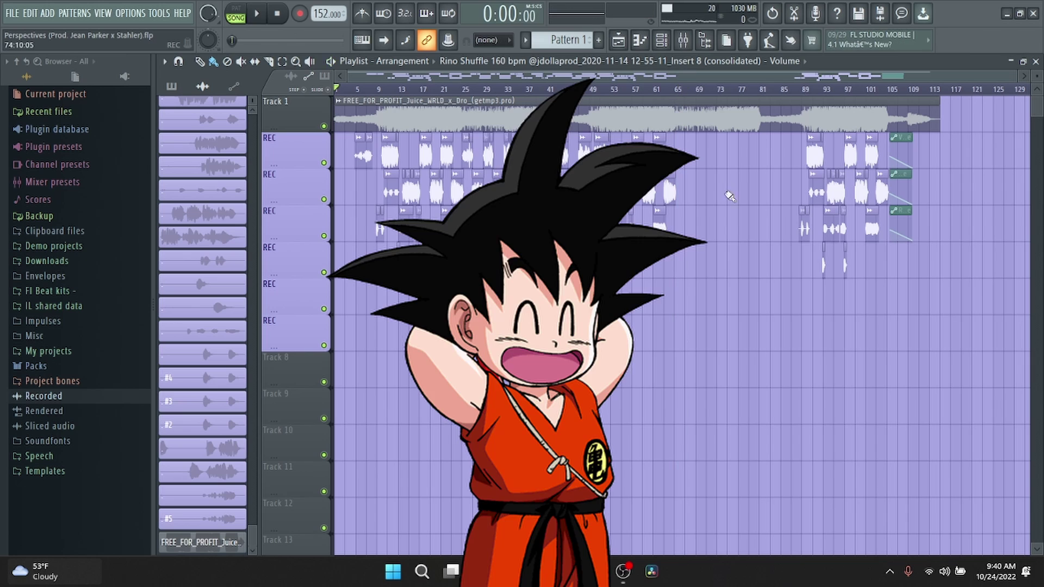
drag(792, 159, 913, 281)
click(727, 226)
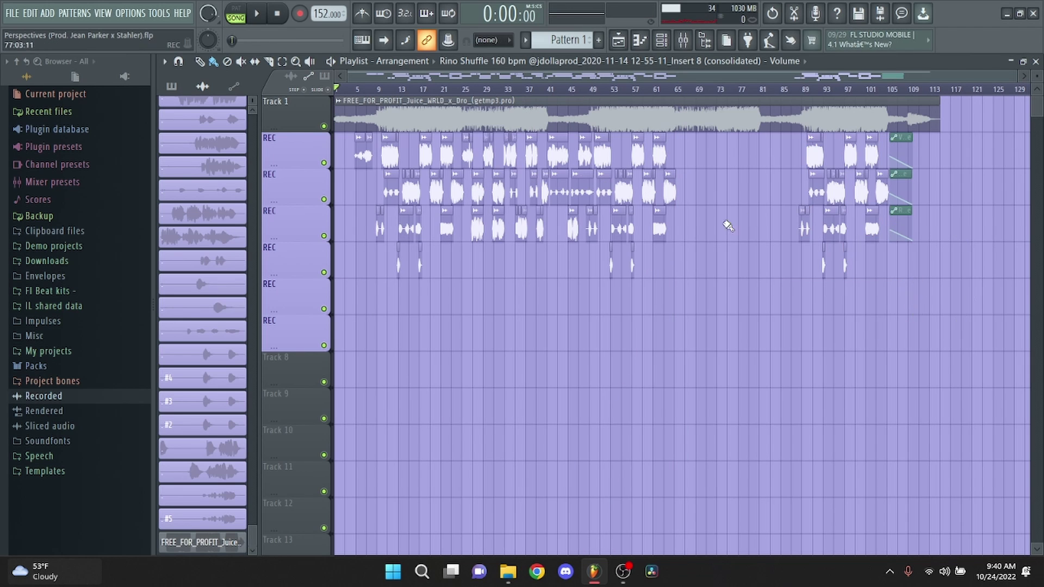
drag(721, 307, 612, 170)
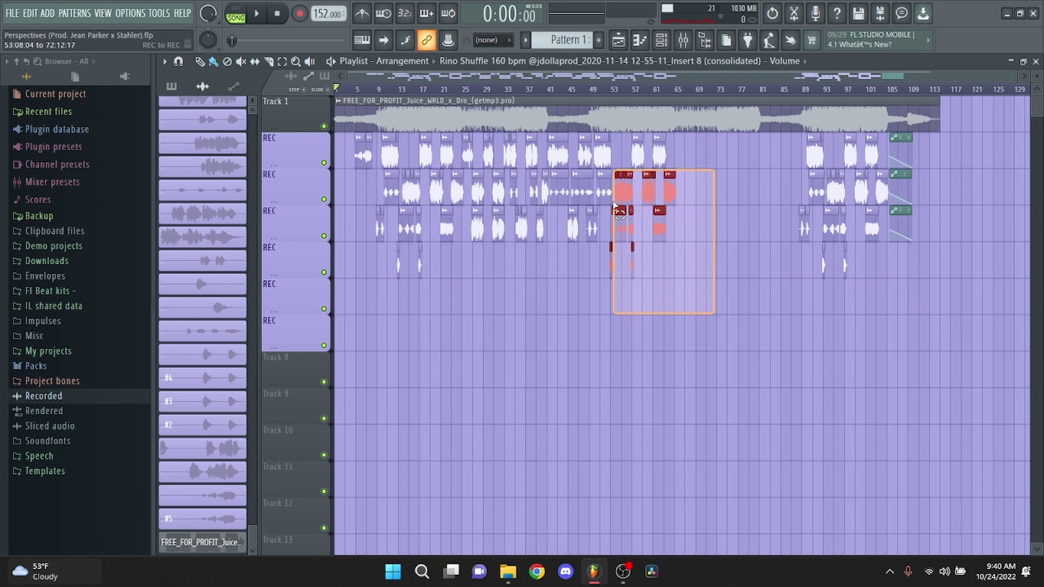
click(681, 296)
drag(688, 133, 758, 295)
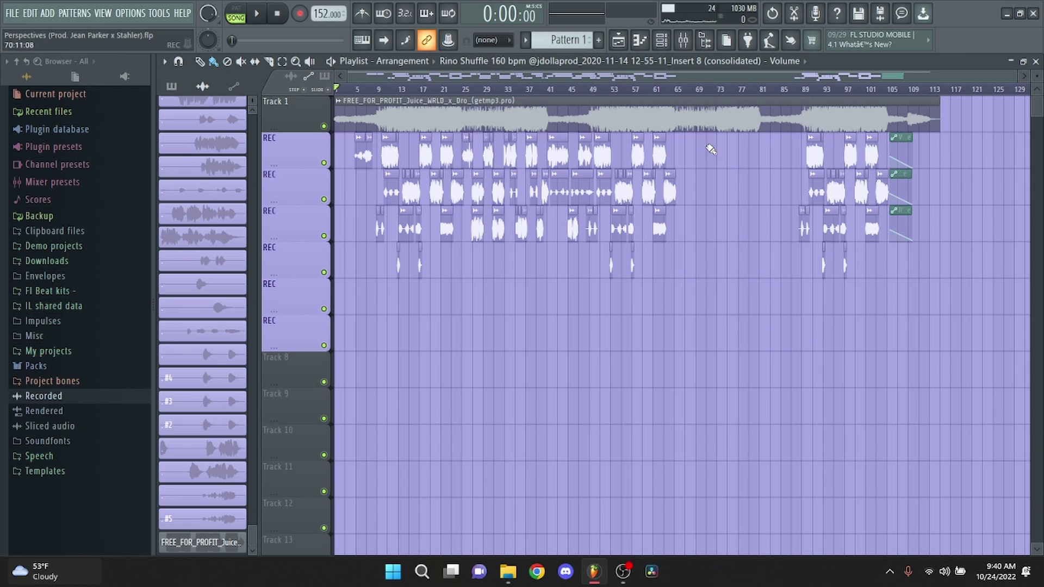
drag(679, 134, 774, 242)
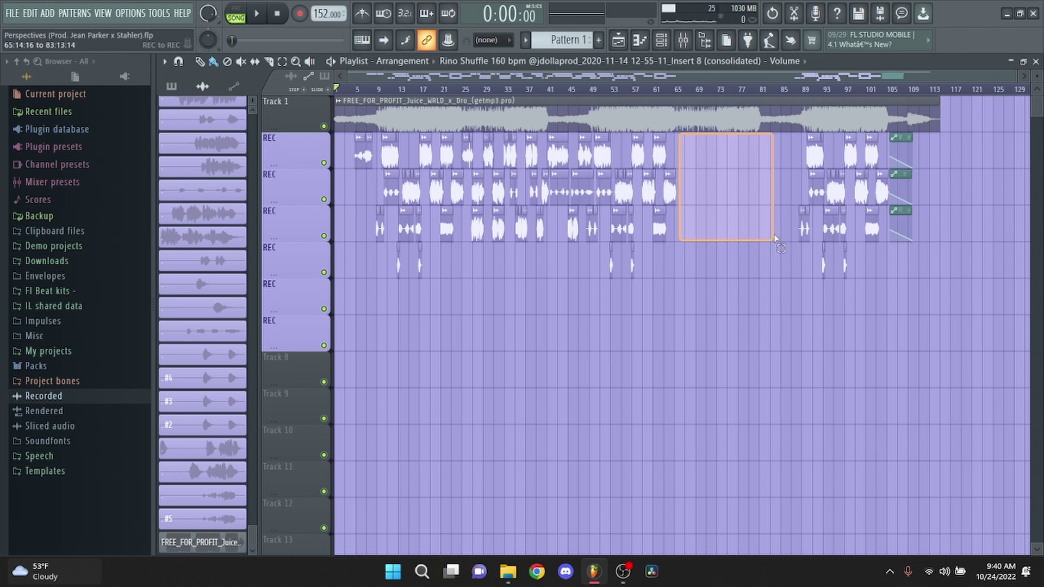
Examine the effect chains on the vocal mixer tracks, including the imager, reverb, vocals, VOCALS, Blat and CHEAT CODE inserts
click(689, 48)
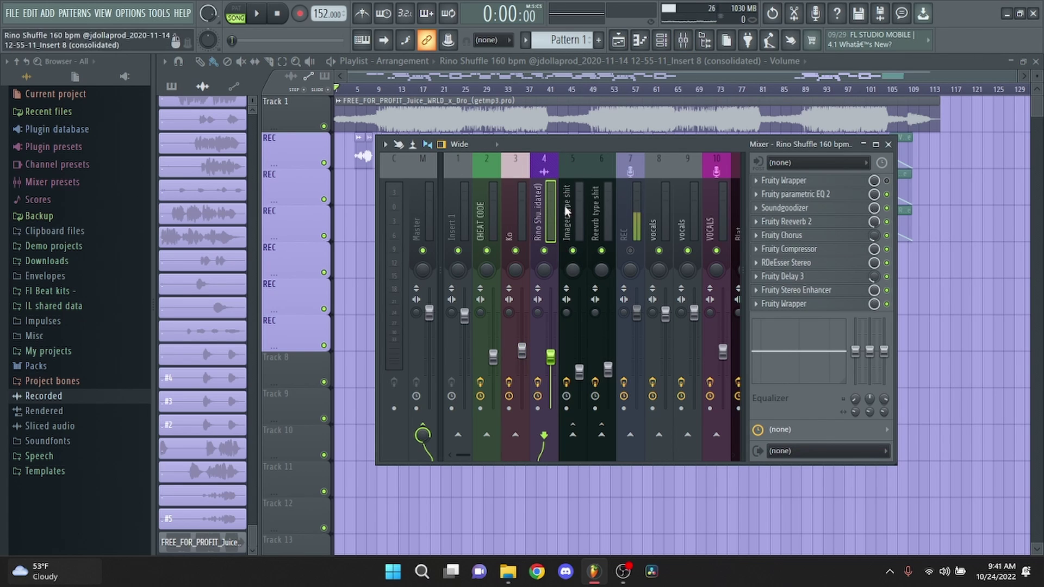
drag(568, 207, 656, 221)
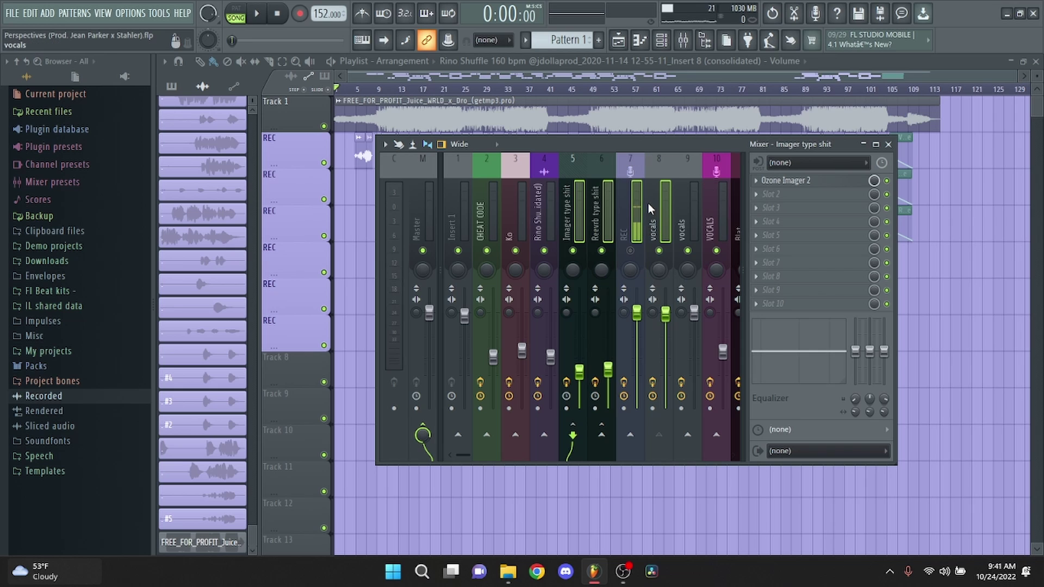
click(679, 206)
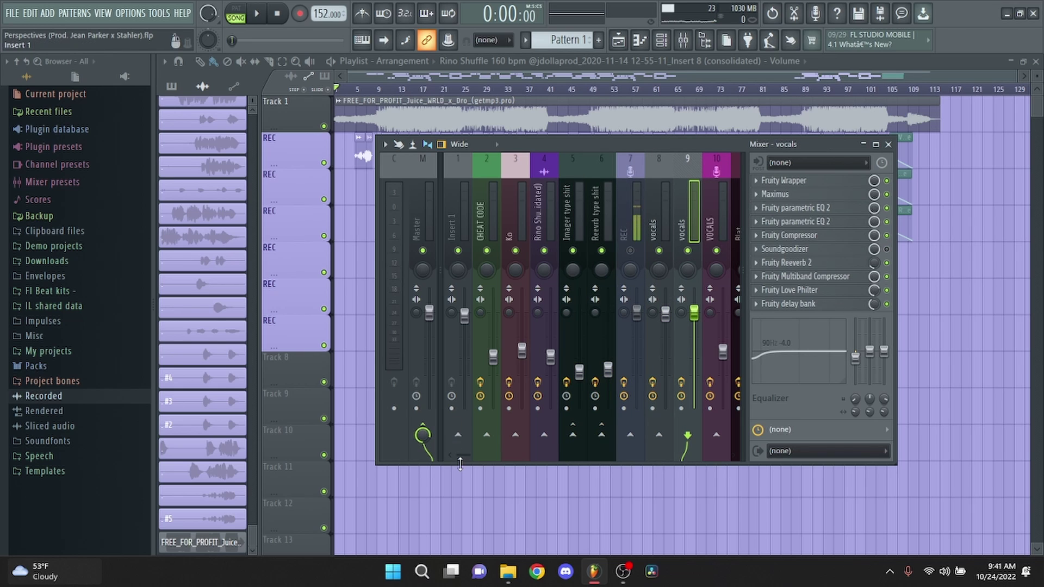
scroll(543, 326, down, 3)
click(641, 194)
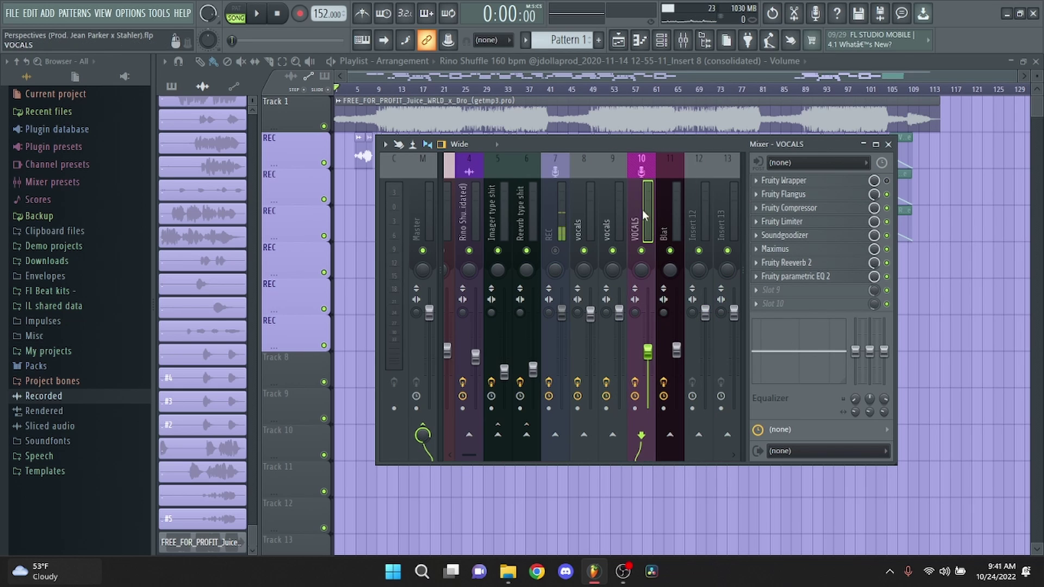
click(674, 207)
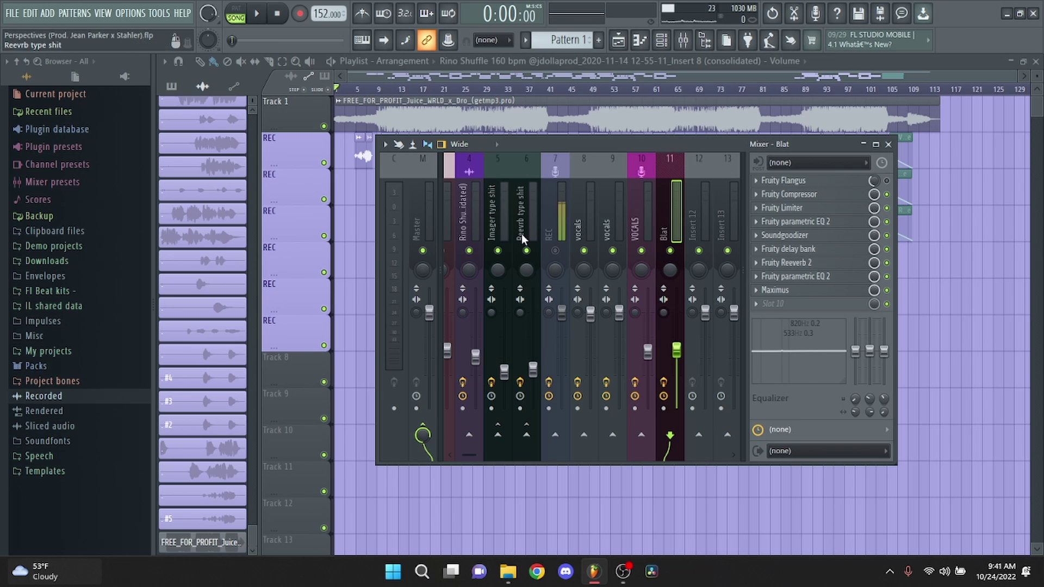
scroll(490, 381, up, 3)
click(494, 217)
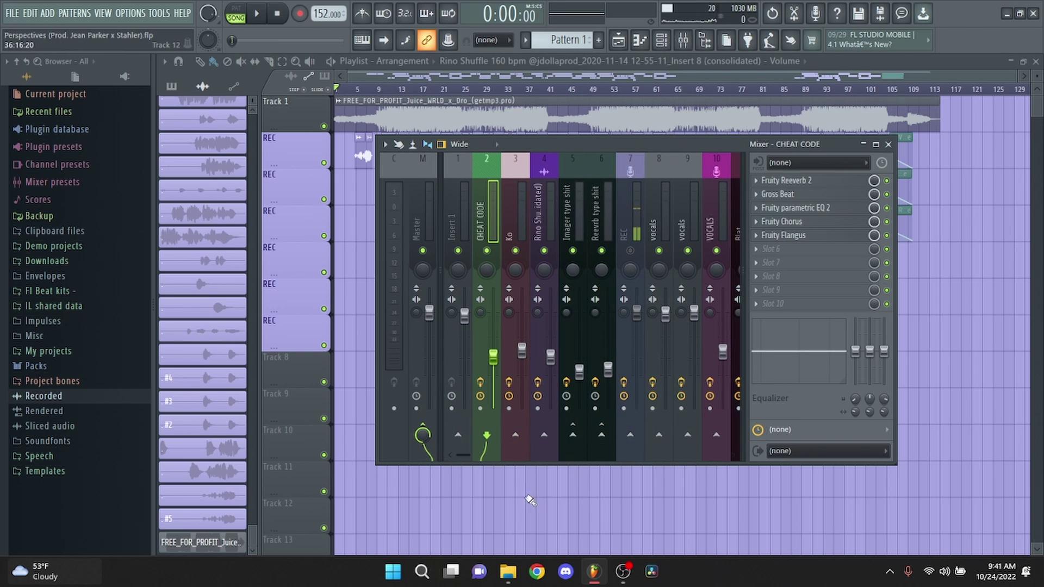
key(F9)
Mute the beat on Track 1, check the opening vocal clip's channel settings, and listen to that clip alone
scroll(326, 132, up, 6)
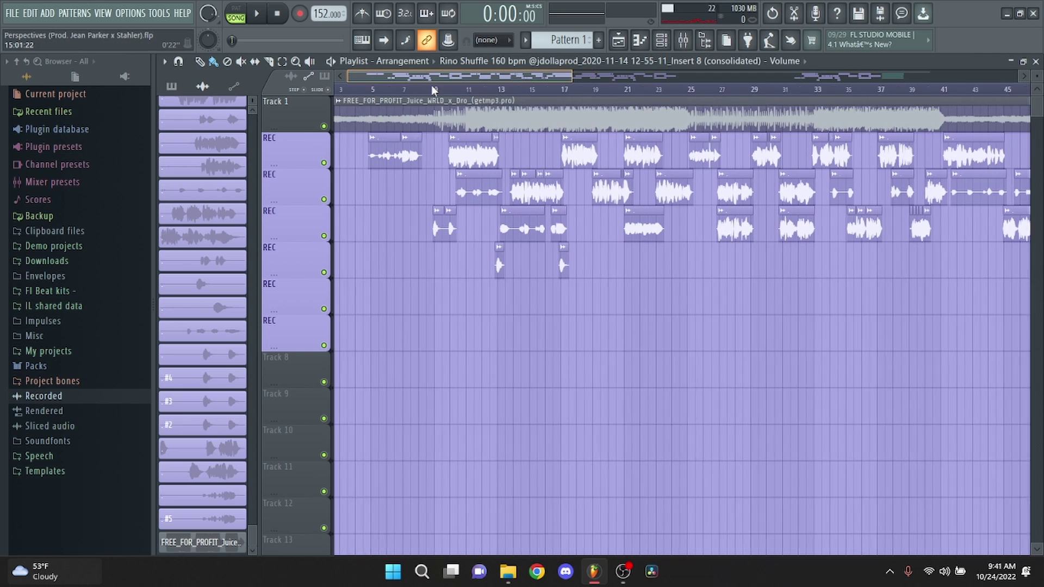
scroll(403, 141, down, 8)
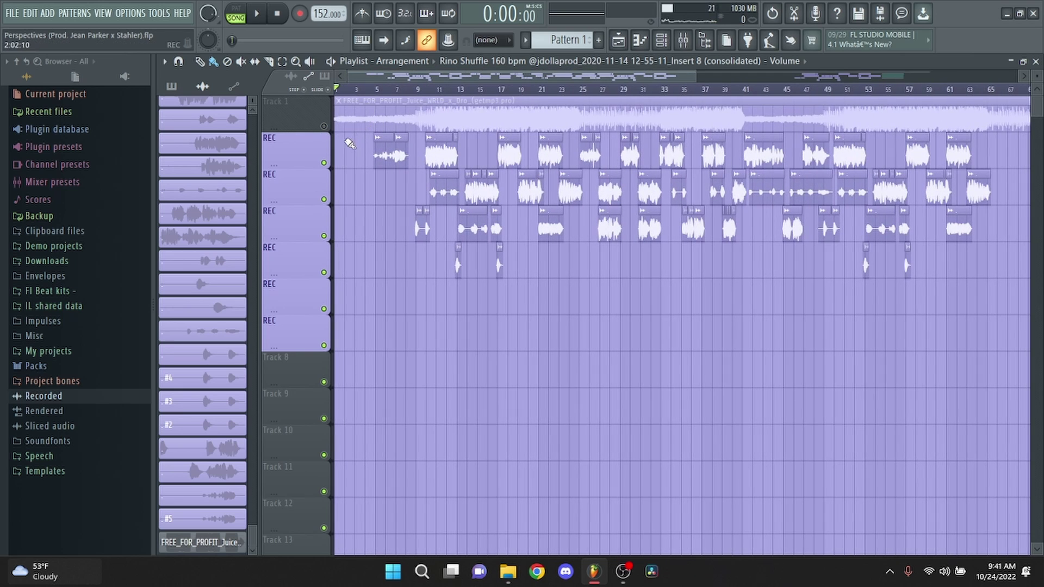
scroll(381, 142, up, 4)
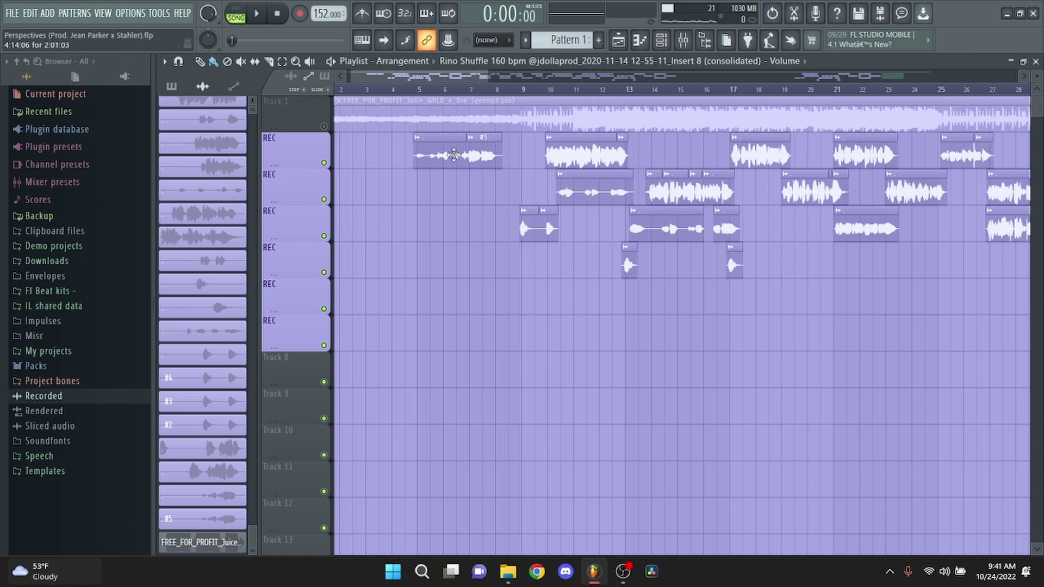
double_click(454, 155)
key(space)
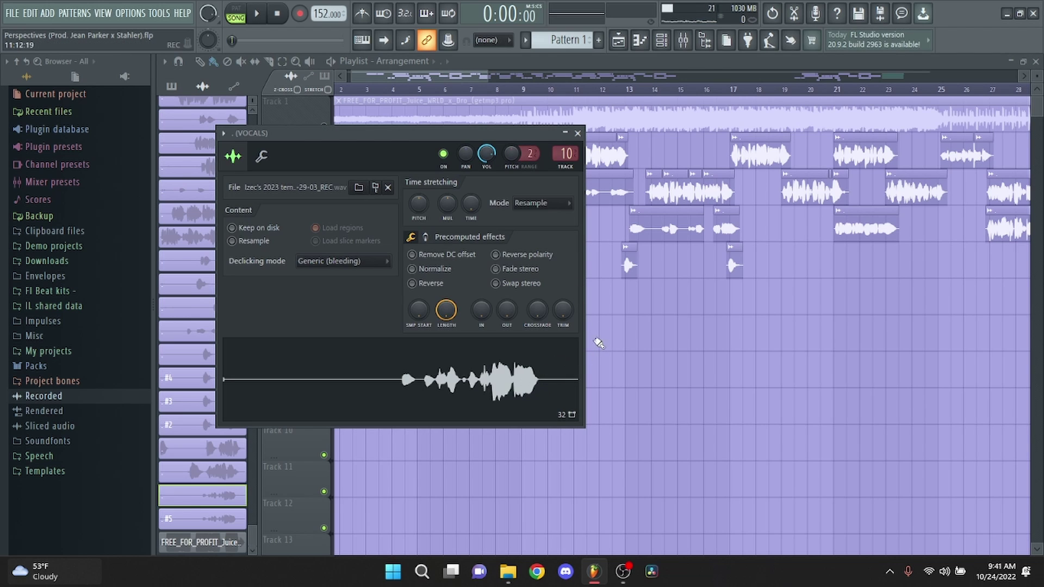
key(Escape)
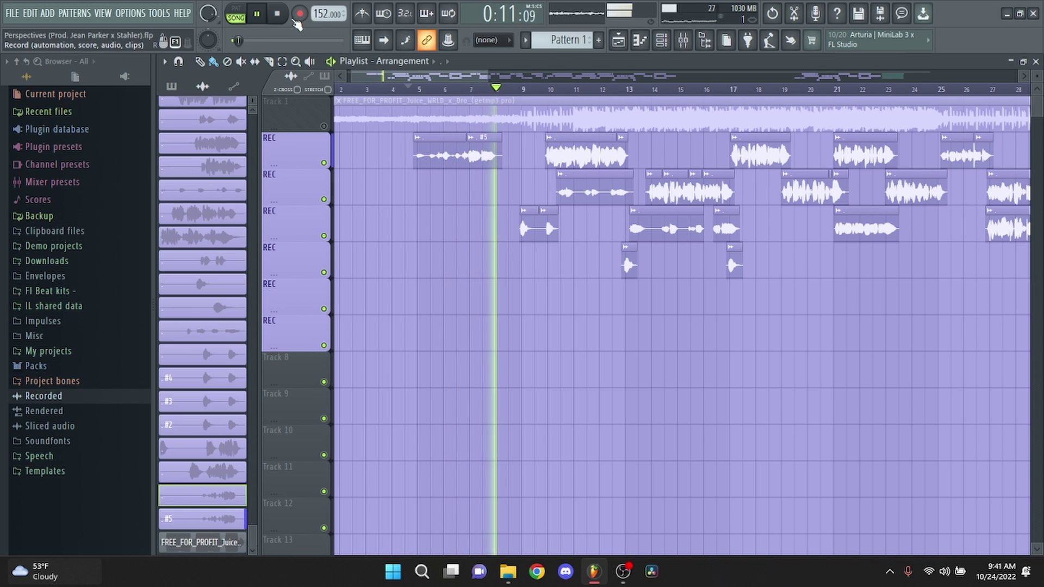
key(space)
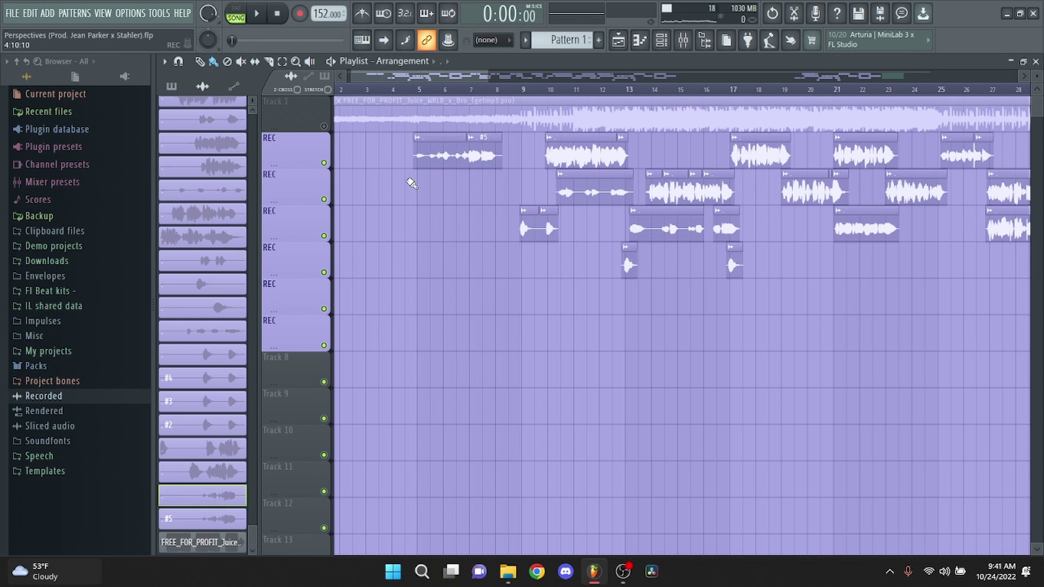
Unmute and solo the beat on Track 1, and place the playback position at about bar 9
click(324, 127)
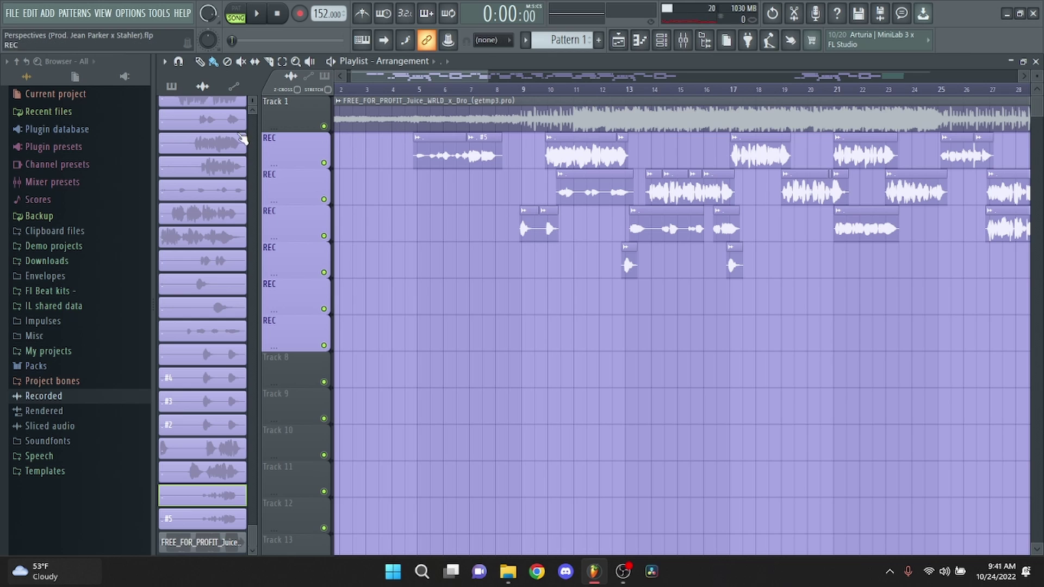
right_click(324, 126)
scroll(408, 153, down, 3)
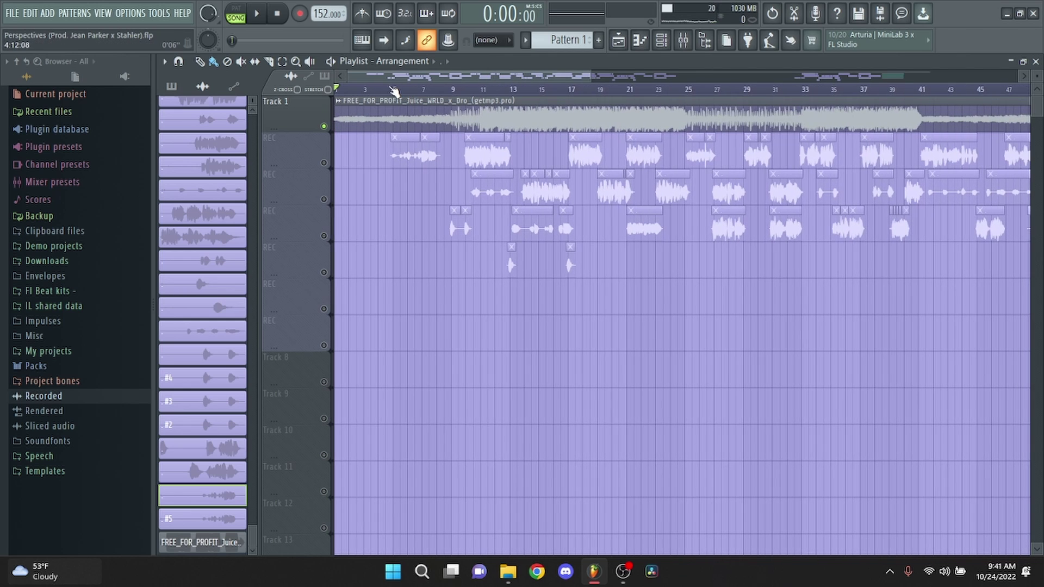
click(390, 90)
click(450, 90)
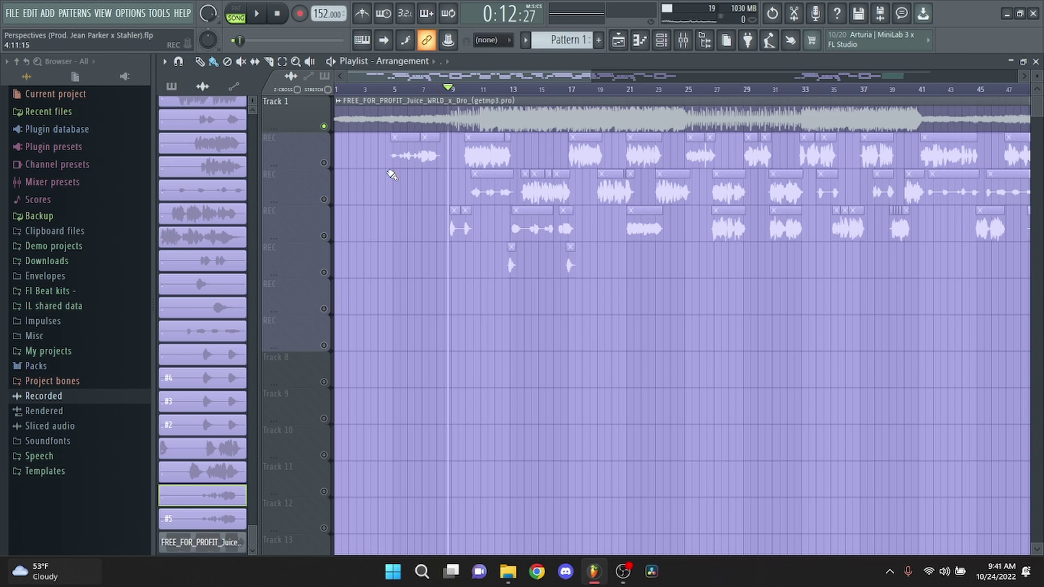
Solo the third REC track and bring up the Ko mixer track used by its vocal clip at bar 9
scroll(461, 216, up, 3)
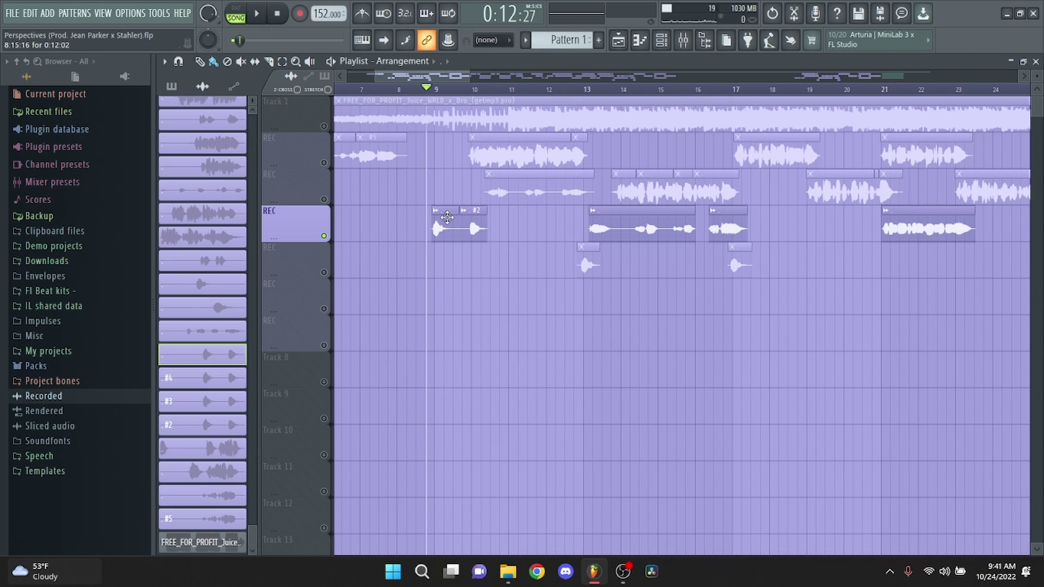
double_click(447, 217)
key(F6)
key(F6)
key(F9)
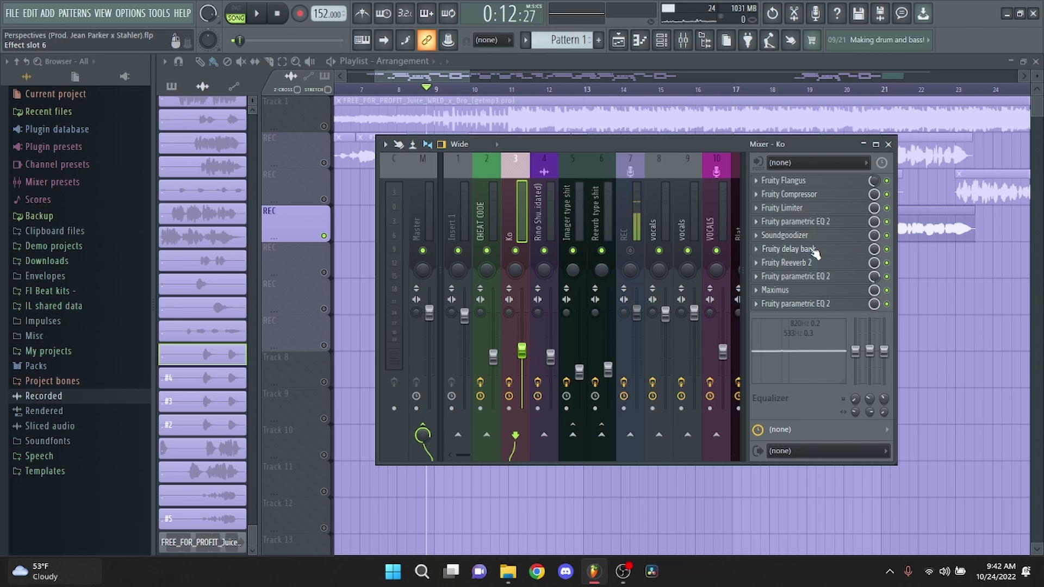
Inspect the Fruity delay bank and the eighth-slot Fruity parametric EQ 2 settings on the Ko mixer track
click(795, 249)
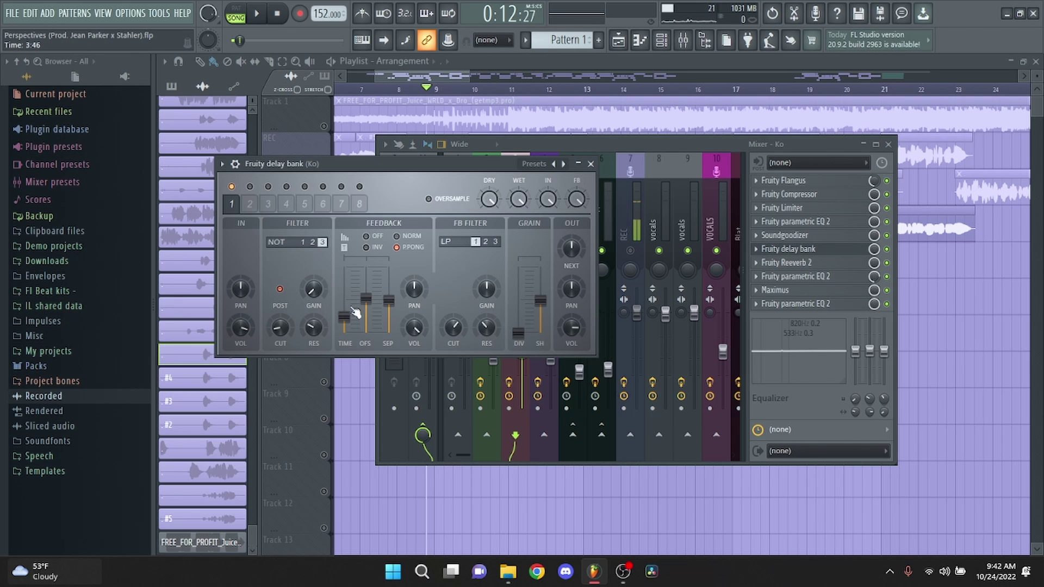
click(591, 163)
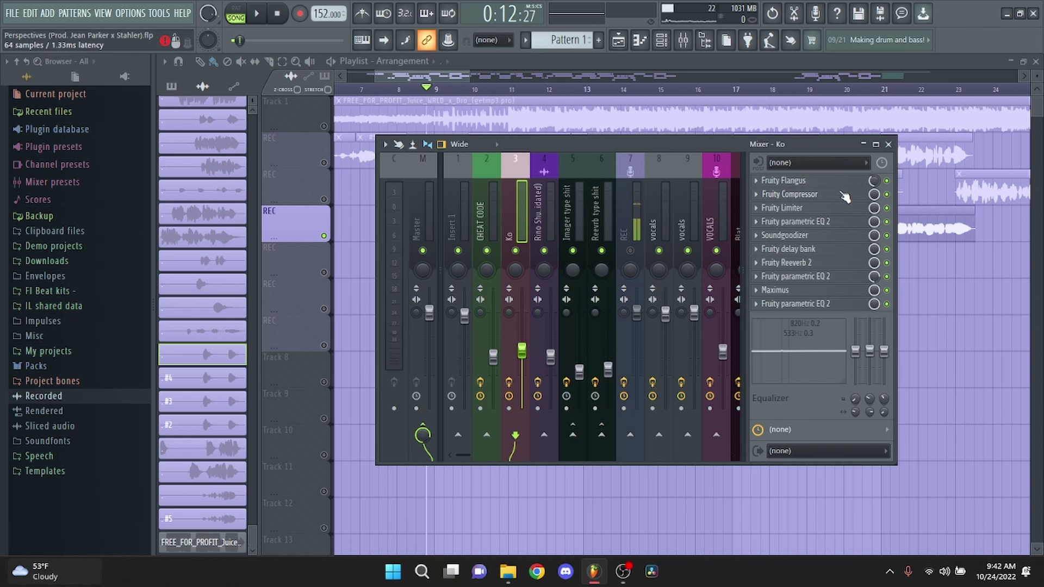
click(837, 277)
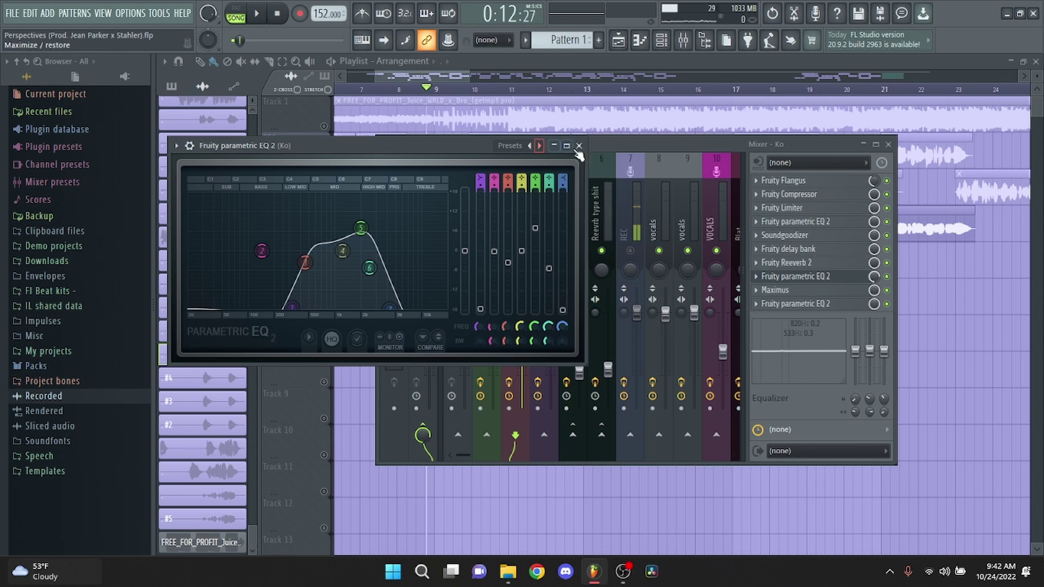
key(Escape)
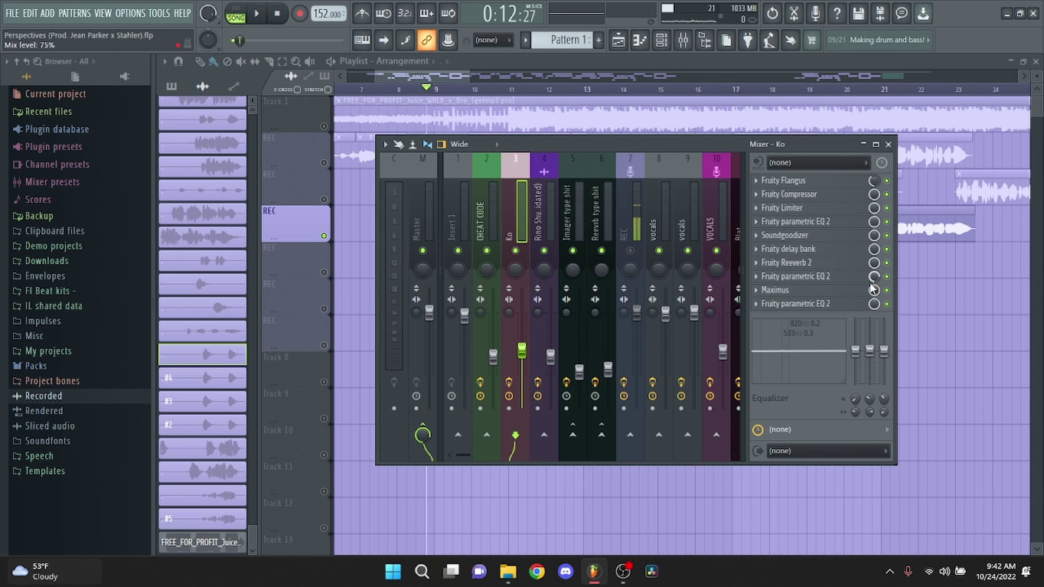
Inspect the tenth-slot Fruity parametric EQ 2 and the Maximus mid band settings on the Ko mixer track
click(832, 303)
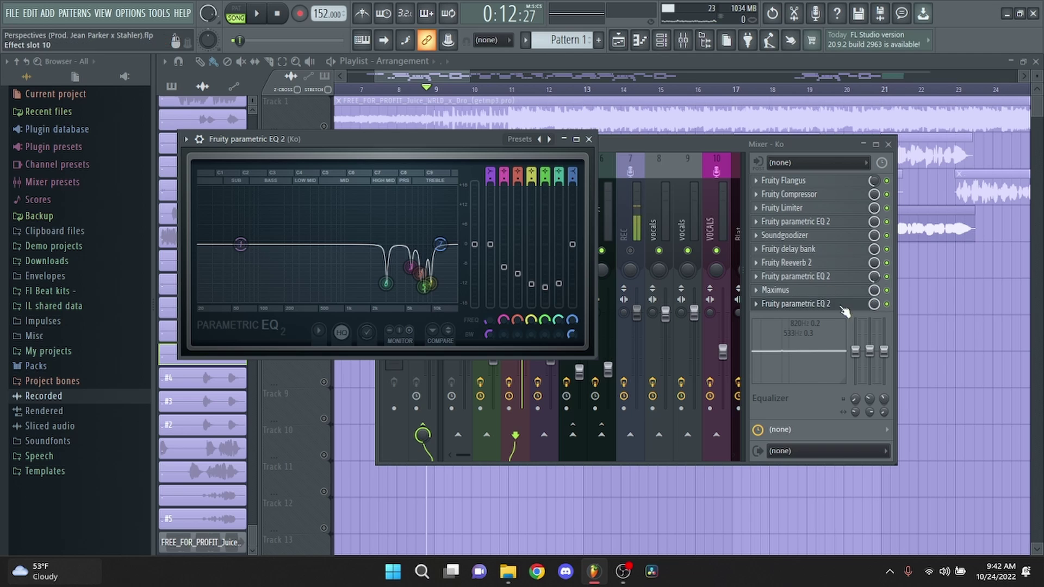
click(777, 289)
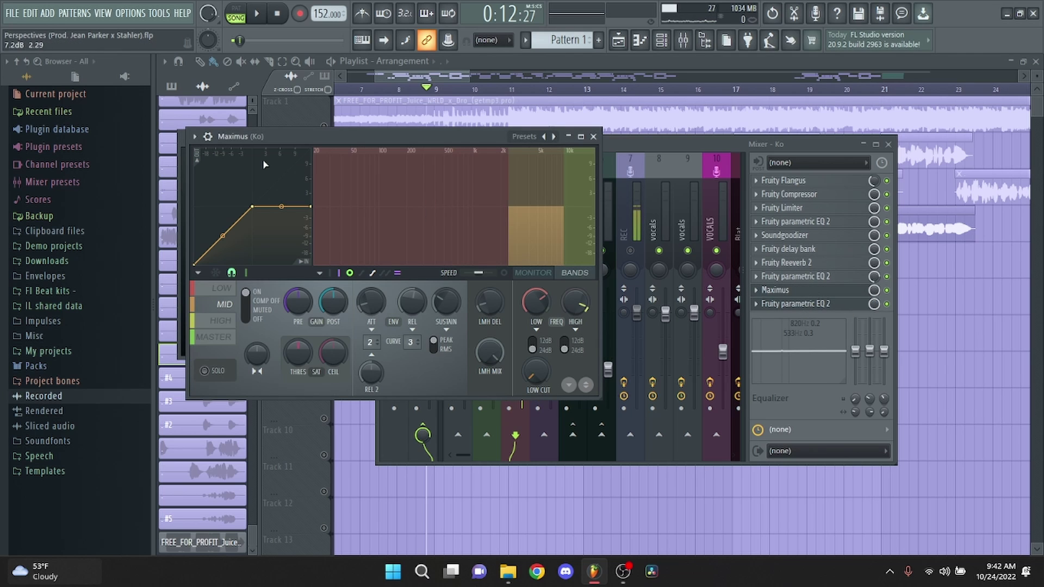
click(593, 137)
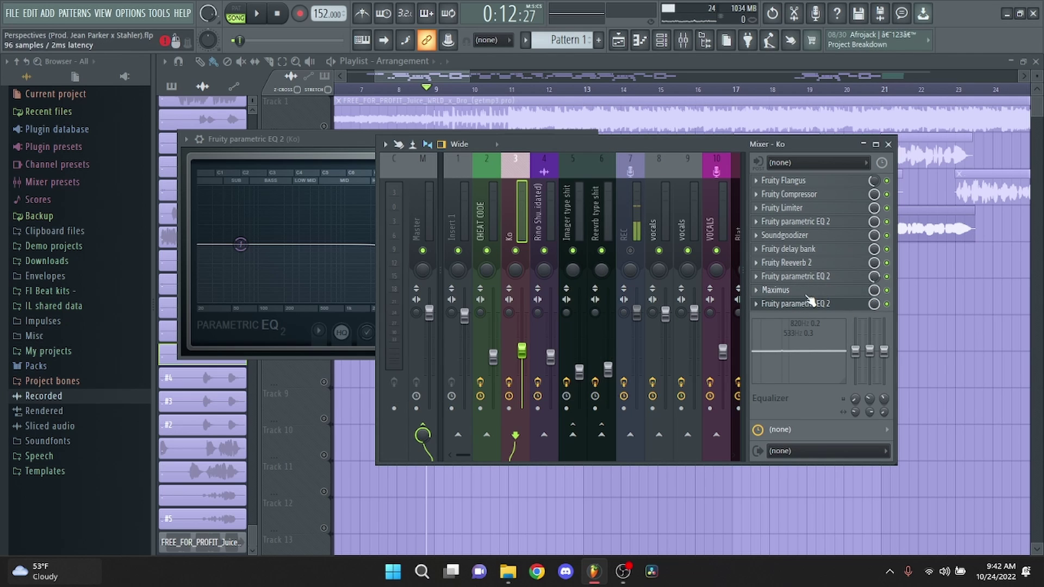
click(293, 140)
click(594, 139)
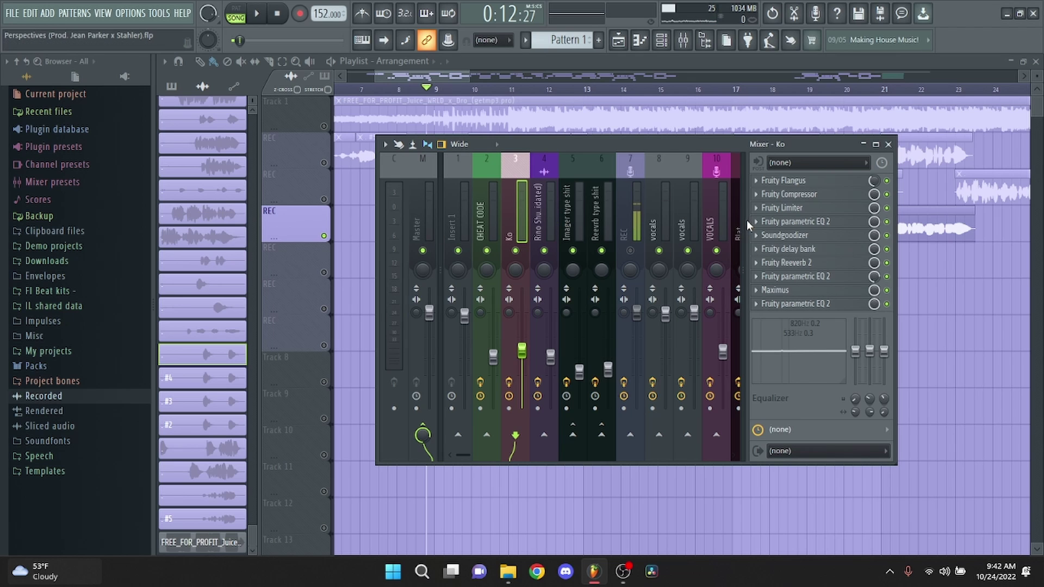
Place the playback position just before bar 9 and audition the soloed vocal clips on the third REC track
click(517, 229)
scroll(517, 229, up, 3)
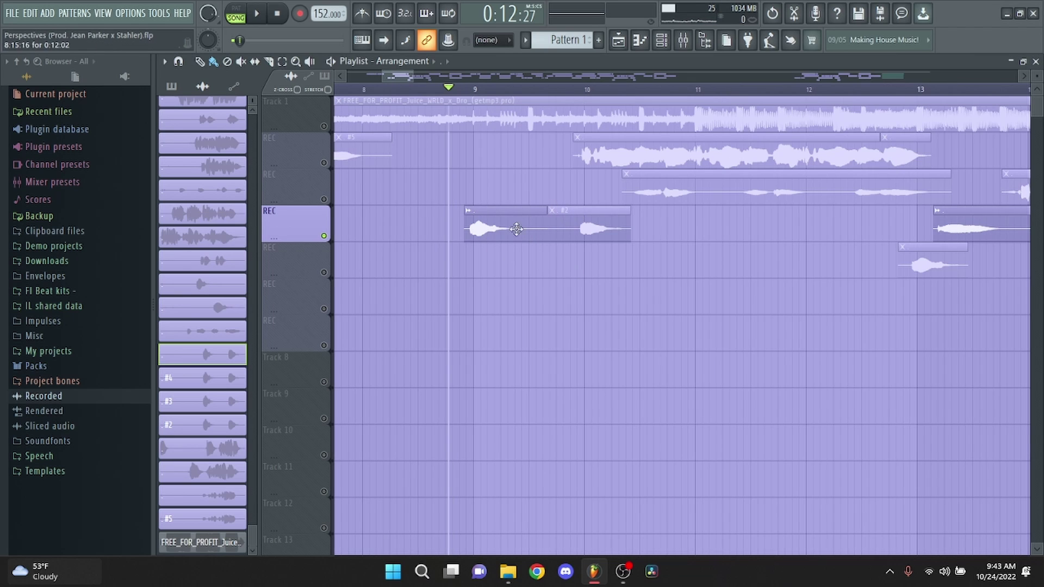
click(418, 89)
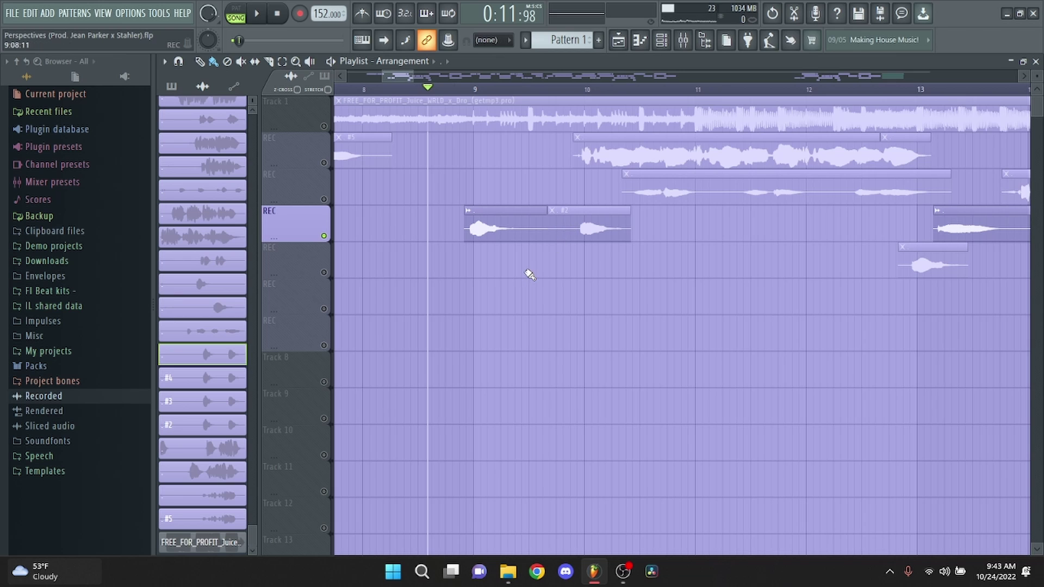
key(space)
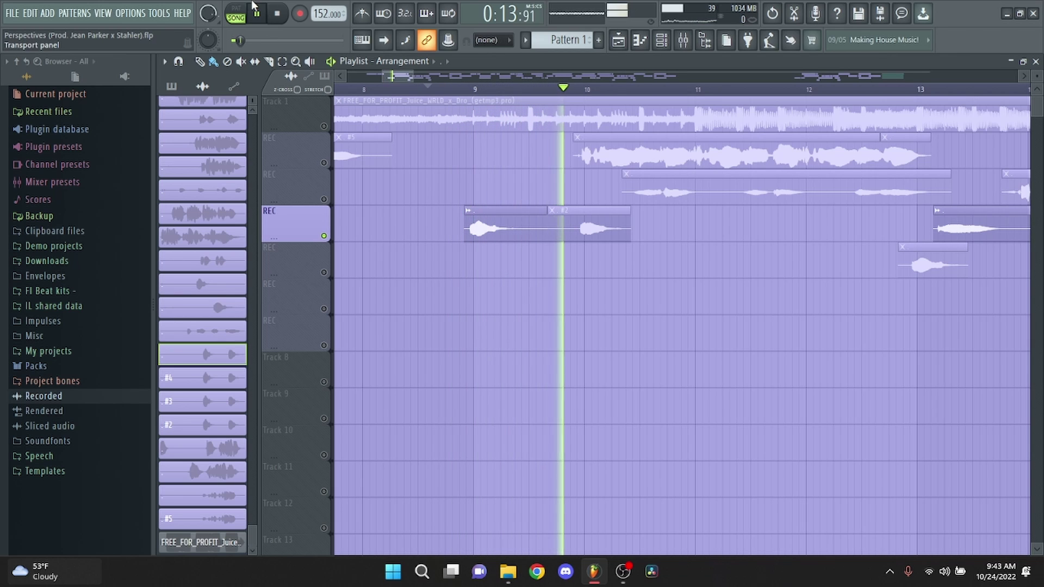
click(277, 14)
key(F9)
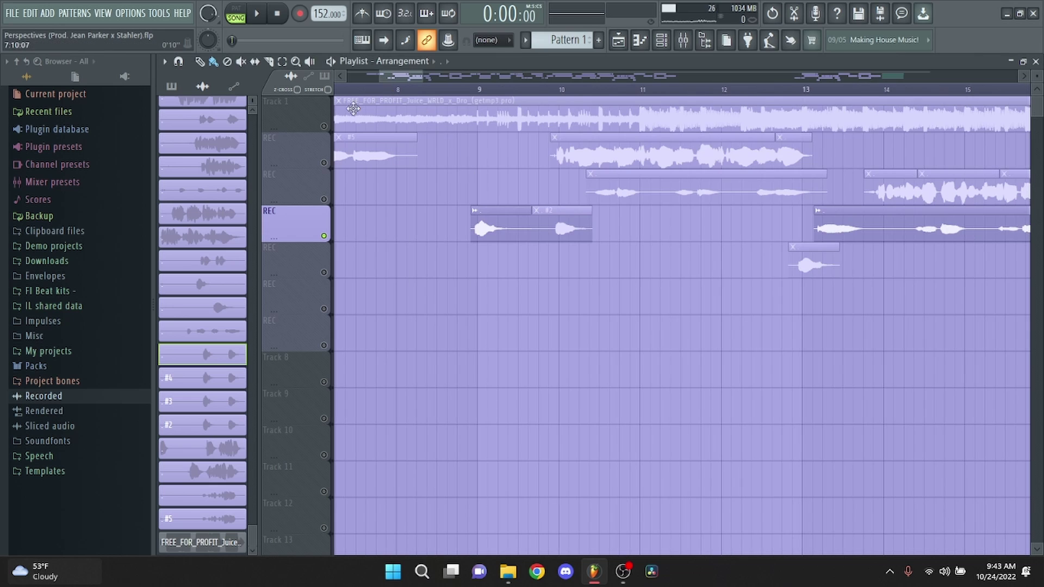
Unmute the beat on Track 1 and audition it together with the third REC track's vocals around bar 9
click(324, 127)
key(space)
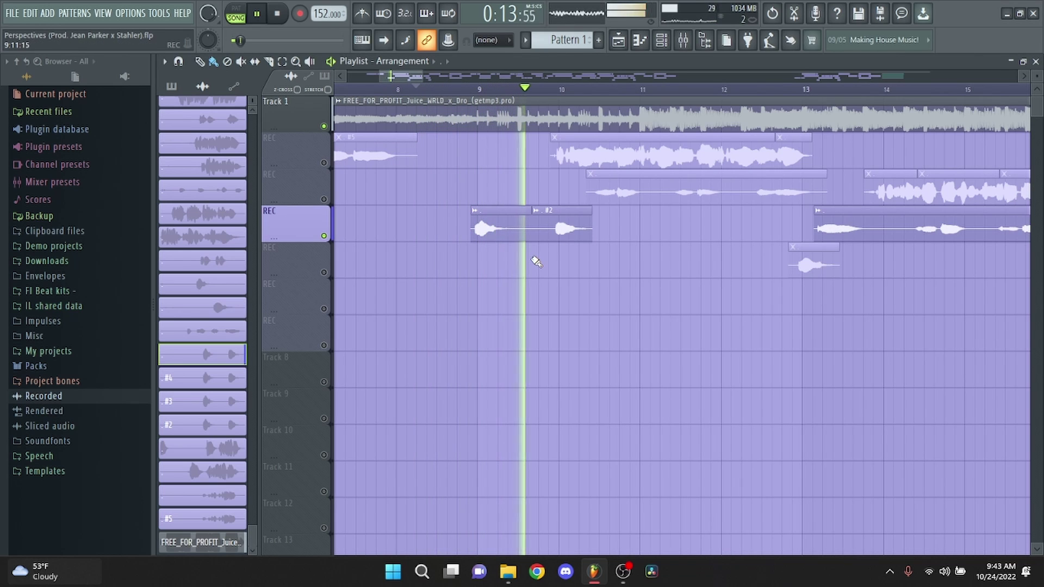
click(277, 16)
Review the Fruity delay bank settings on the Ko mixer track
click(683, 40)
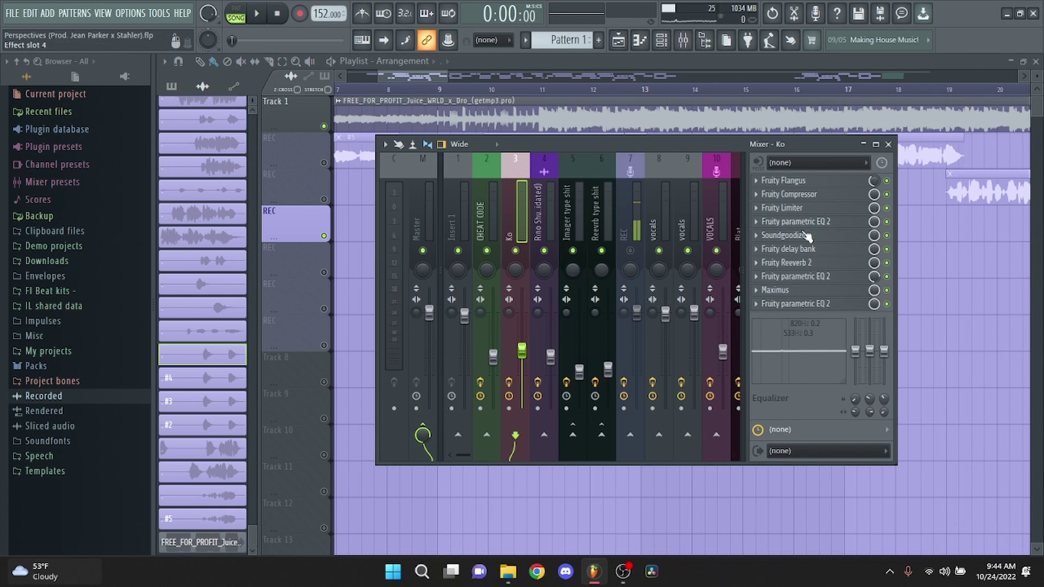
click(831, 250)
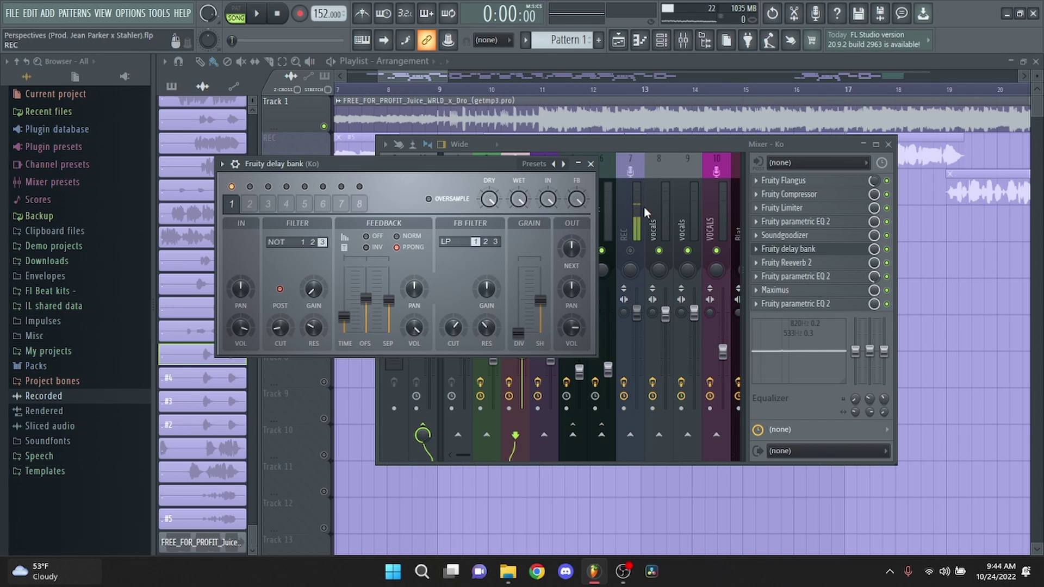
click(591, 164)
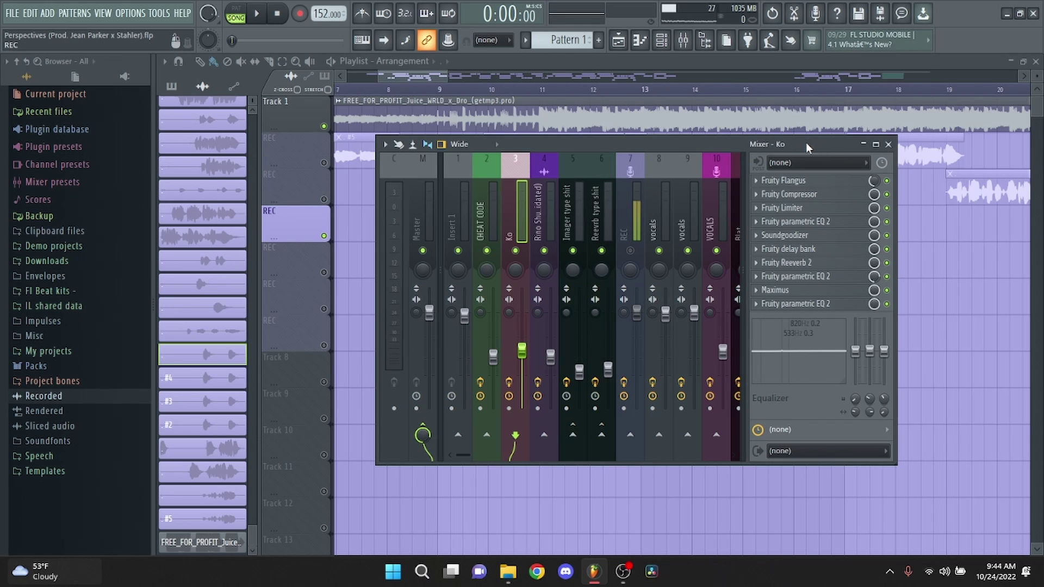
click(888, 144)
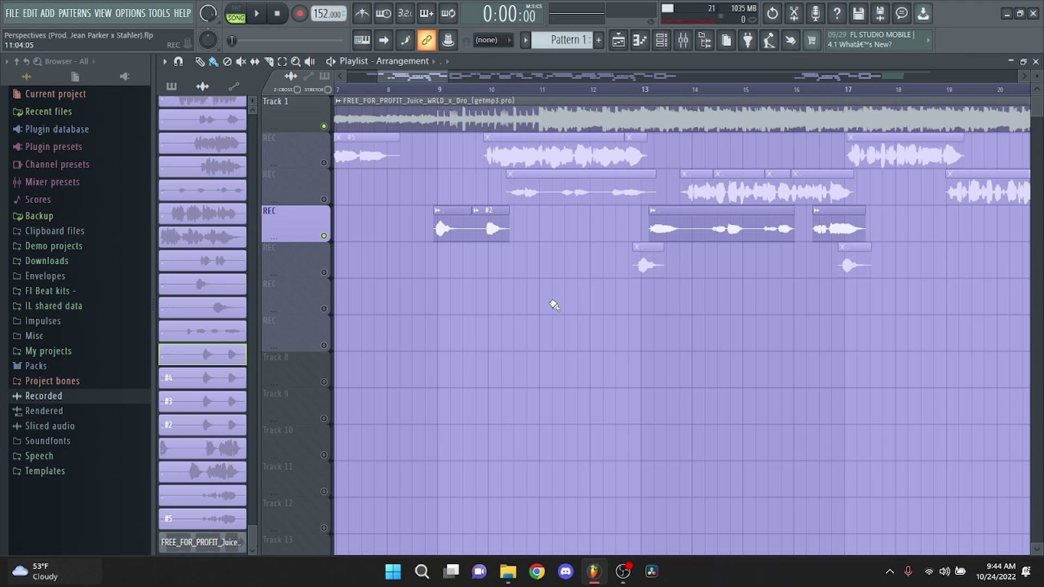
click(683, 40)
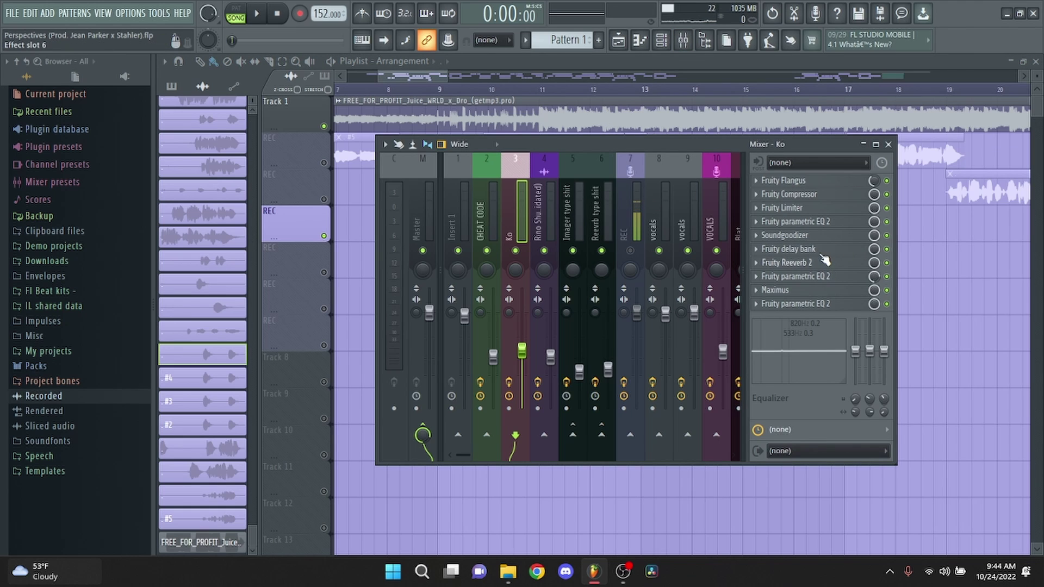
click(791, 249)
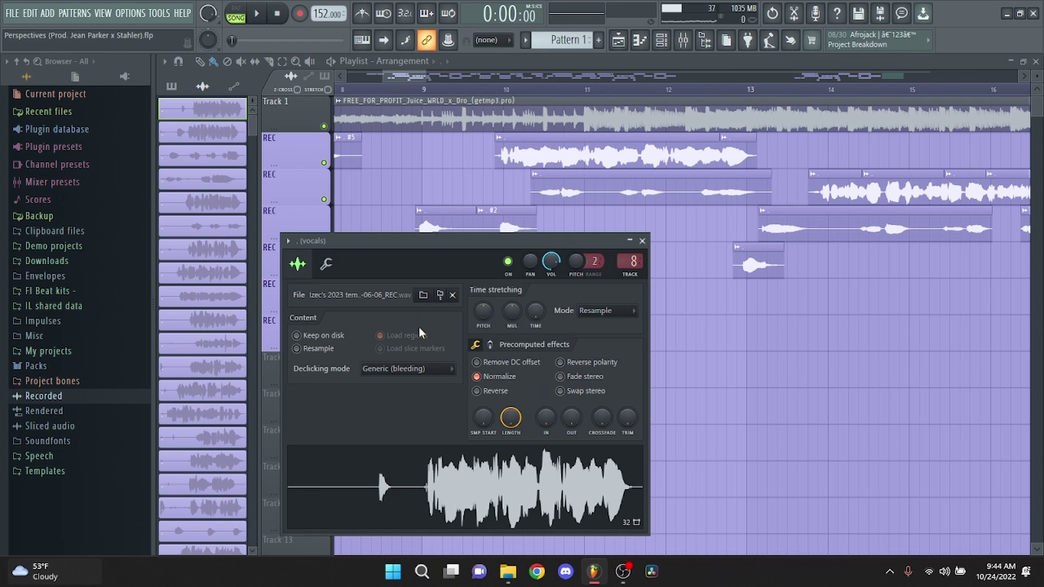
Inspect the Normalize and declicking mode settings of the vocal clip routed to mixer track 8
click(503, 379)
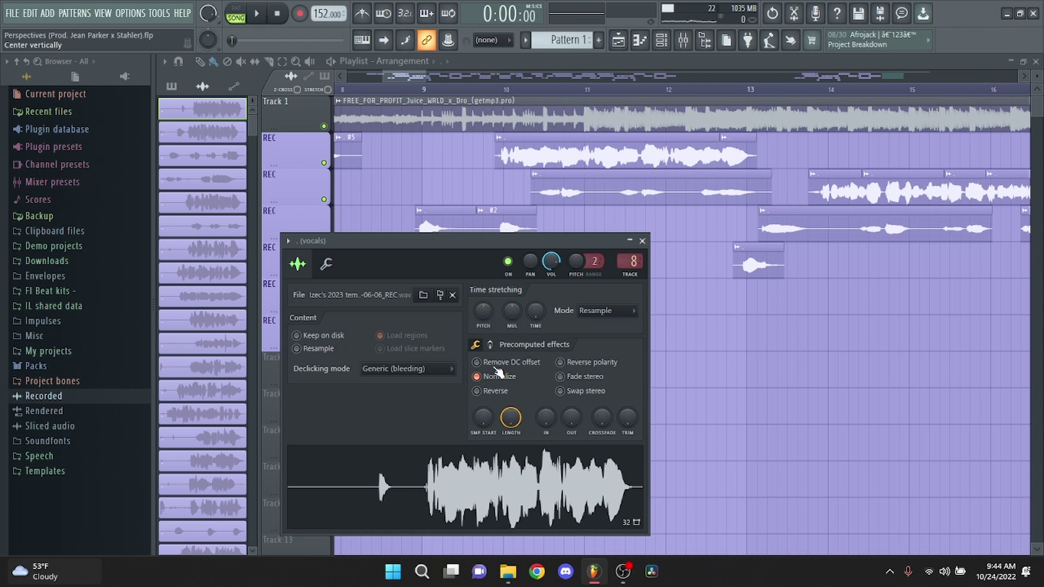
click(408, 369)
click(391, 375)
key(Escape)
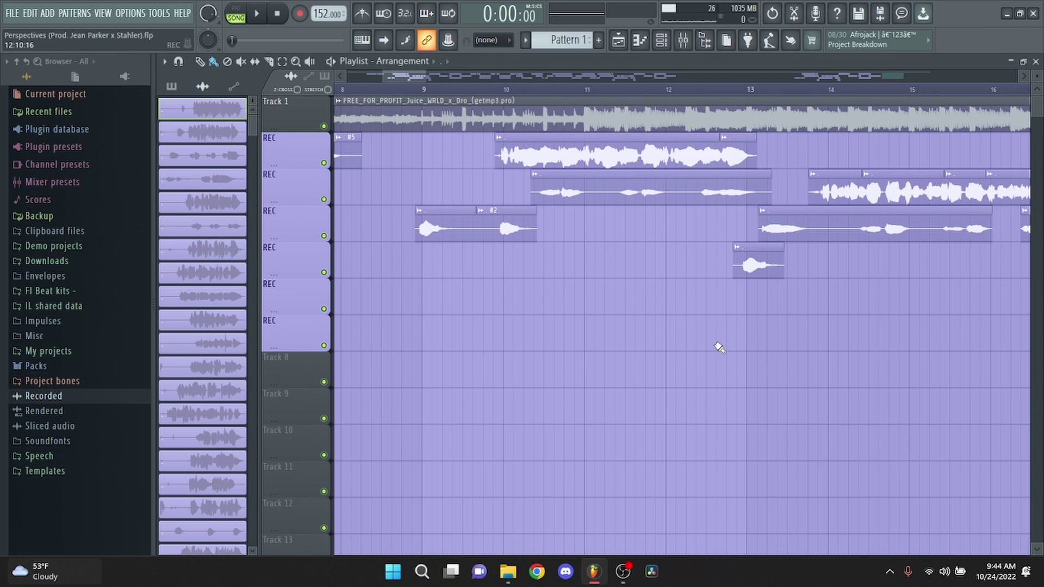
With snap set to (none), examine the fades where the two vocal clips meet before bar 13 on the first REC track
scroll(710, 228, up, 4)
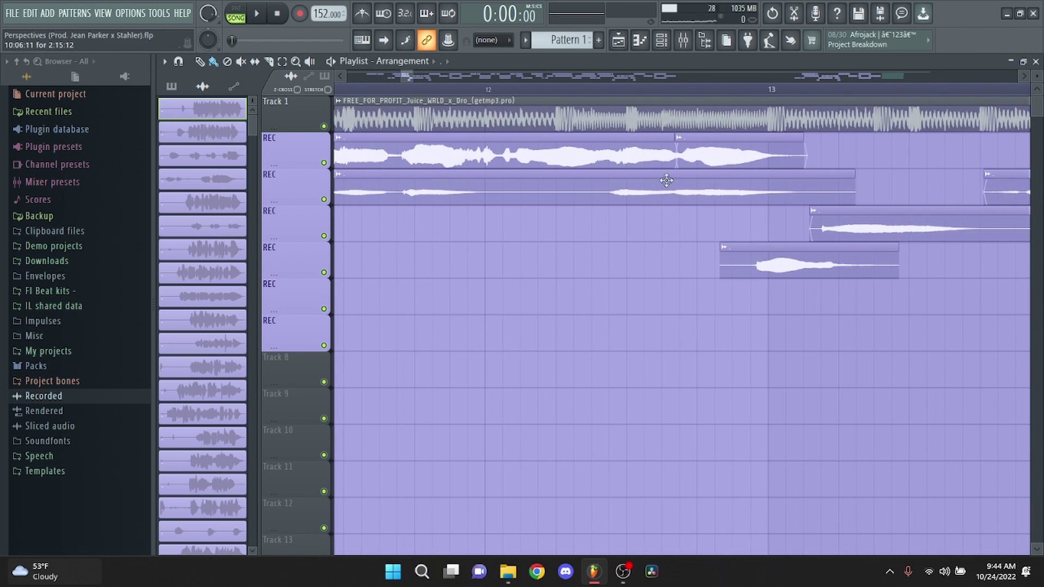
click(510, 41)
click(482, 81)
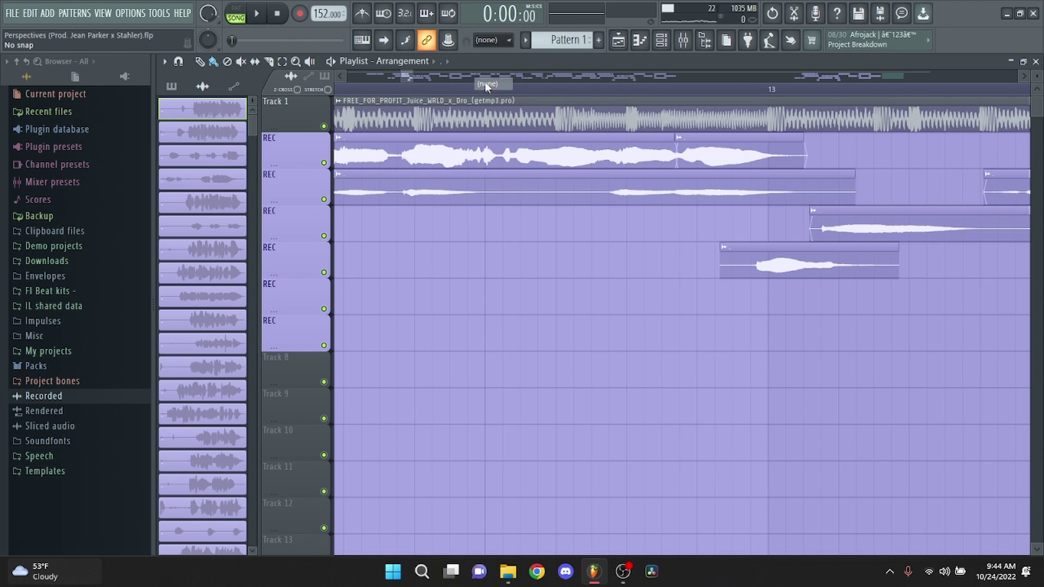
scroll(677, 151, up, 3)
scroll(677, 151, up, 3)
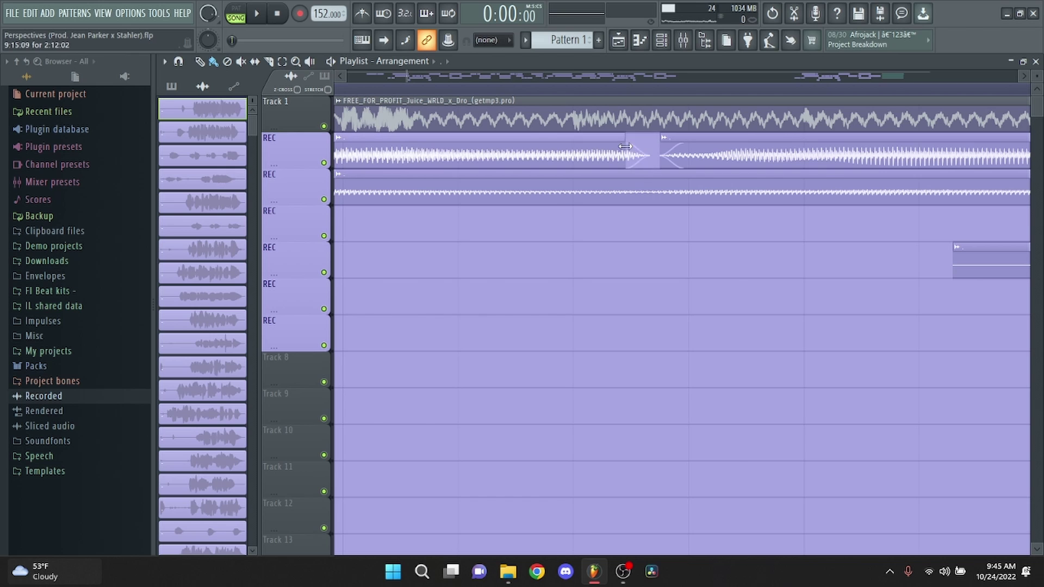
Inspect the sampler settings of the quiet vocal clip on the second REC track between bars 10 and 13
scroll(428, 187, down, 5)
double_click(428, 188)
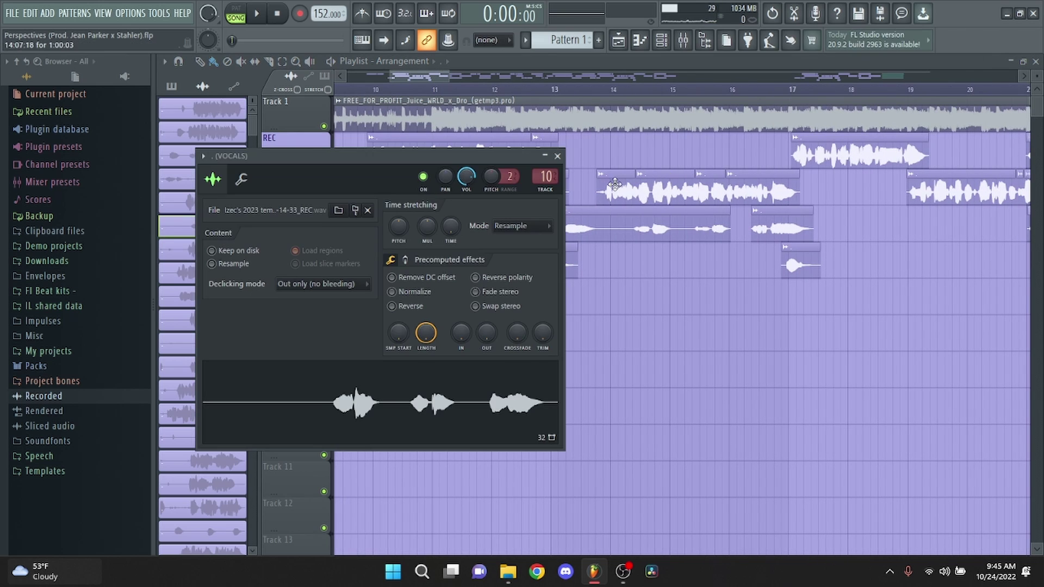
click(558, 156)
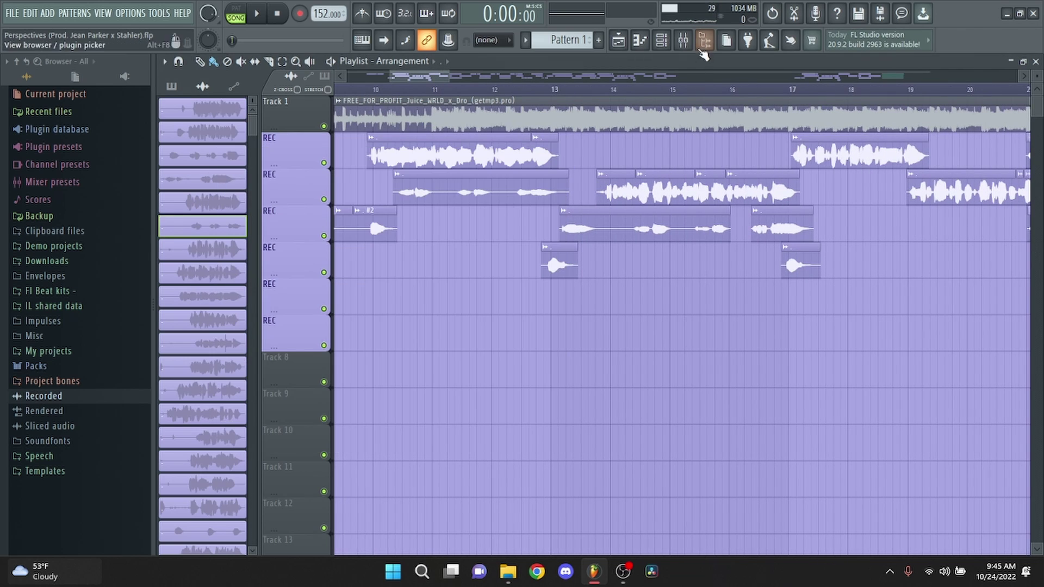
Inspect the sampler settings and mixer routing of the third REC track's short vocal clip just before bar 17
scroll(435, 188, down, 3)
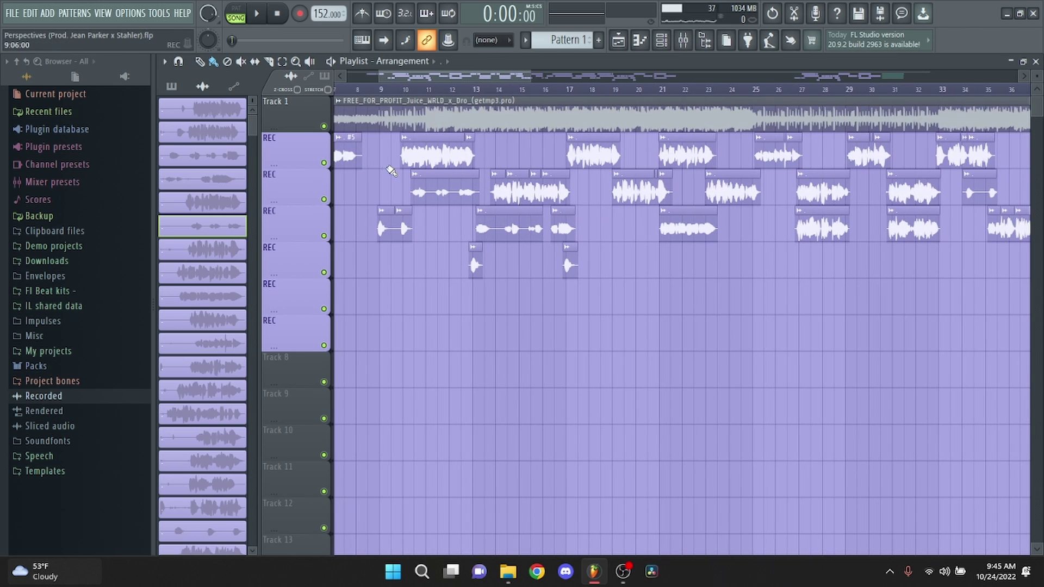
scroll(518, 184, up, 4)
scroll(542, 263, up, 5)
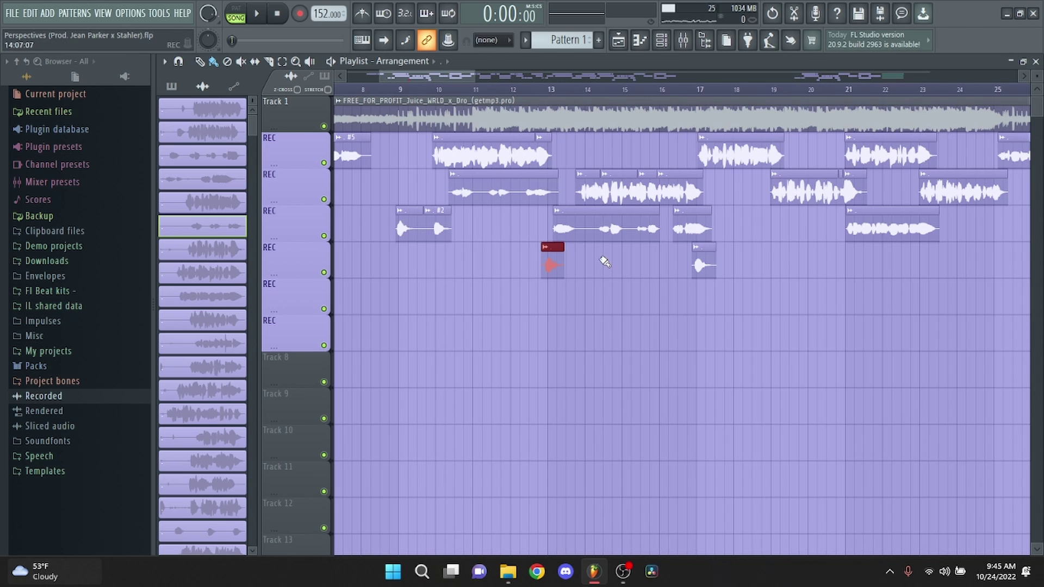
scroll(542, 264, down, 3)
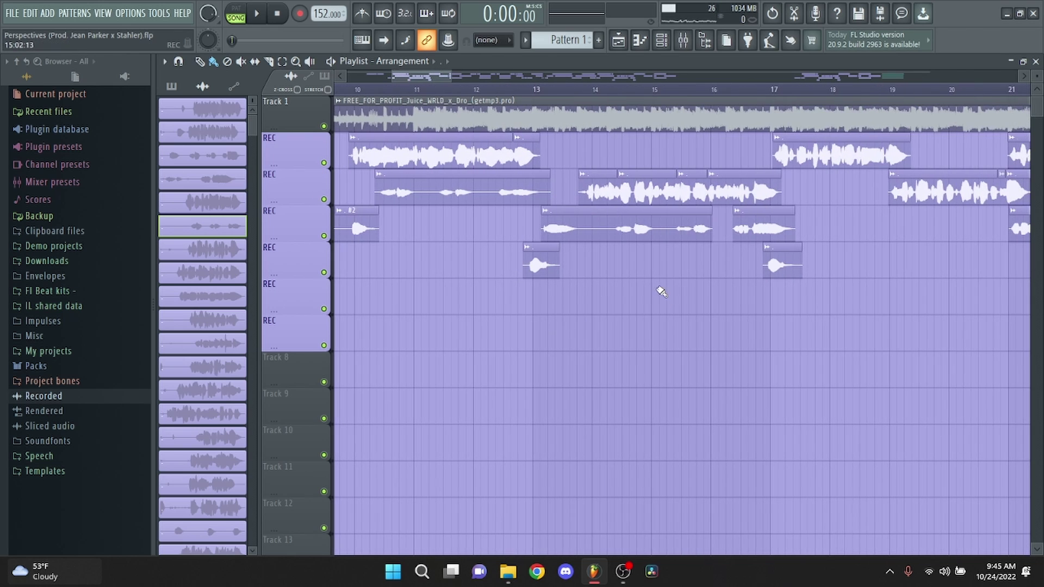
scroll(653, 289, right, 4)
double_click(546, 224)
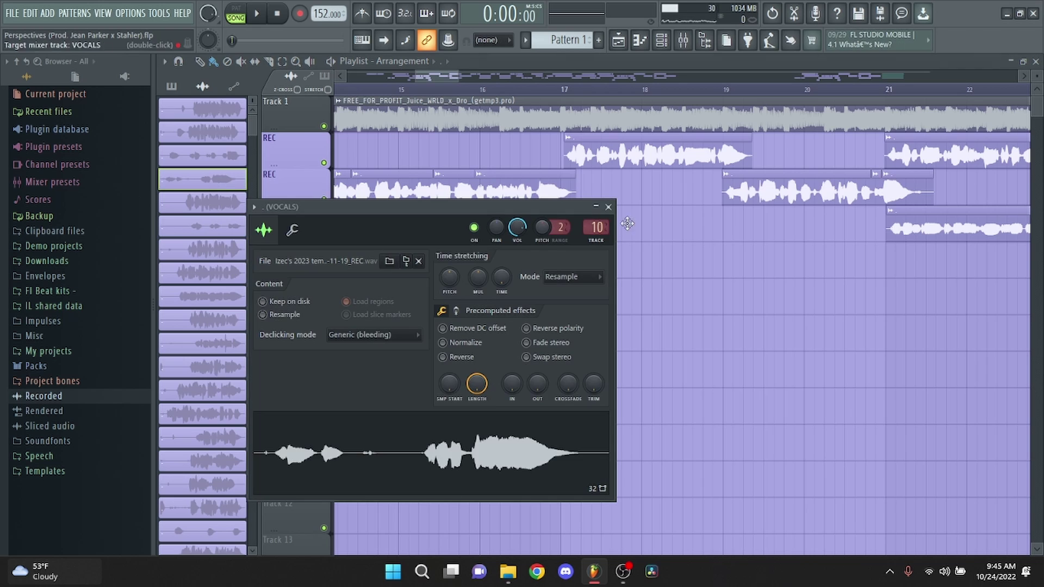
click(603, 226)
Look over how the vocal clips are layered across the REC tracks from bar 9 onward
scroll(486, 226, down, 4)
drag(459, 226, 551, 331)
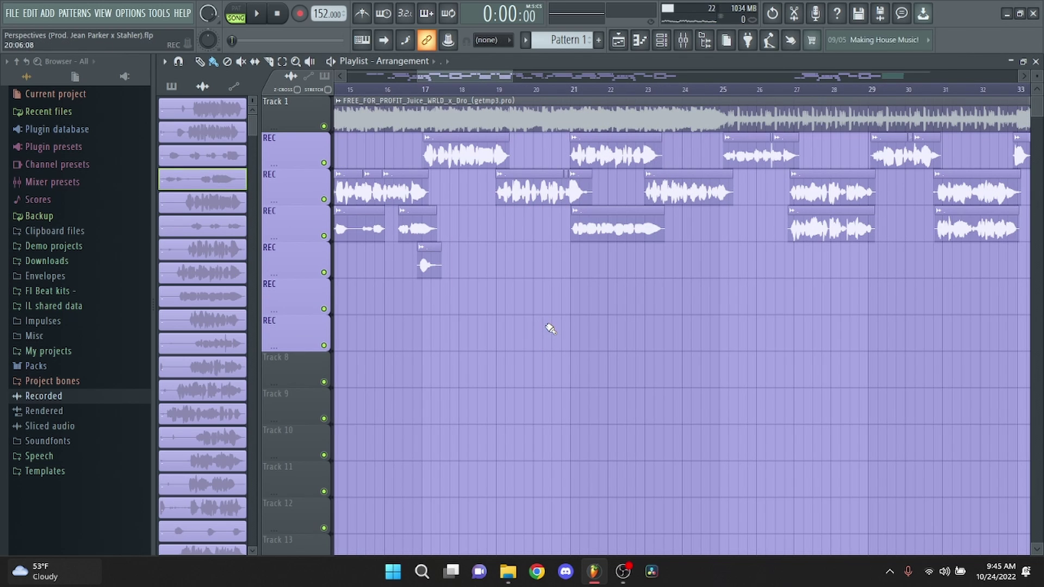
scroll(522, 228, down, 5)
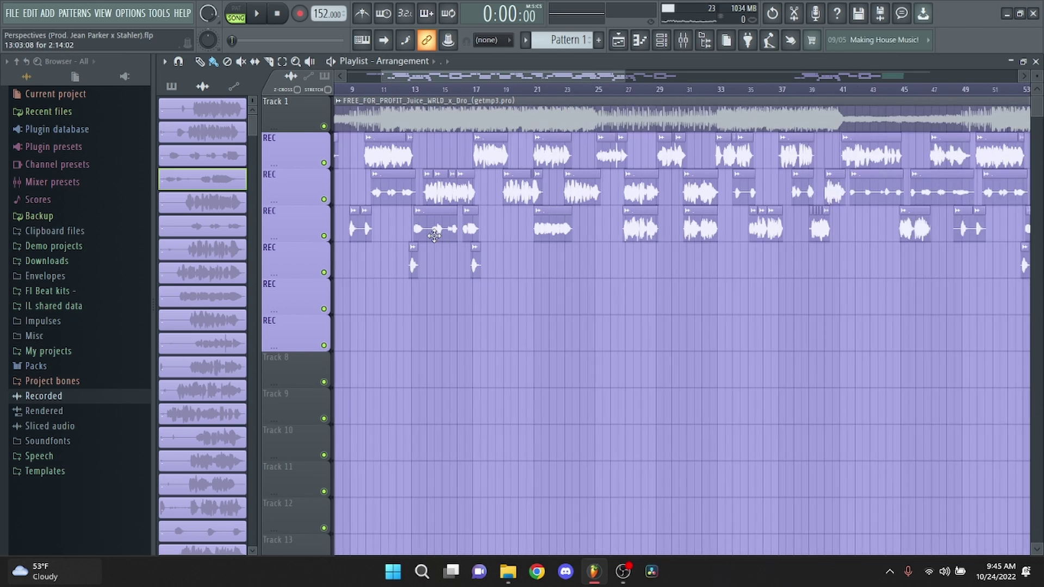
drag(356, 202, 514, 315)
click(515, 315)
Try placing a vocal clip on the empty stretch of the third REC track at about bar 18
scroll(503, 173, up, 4)
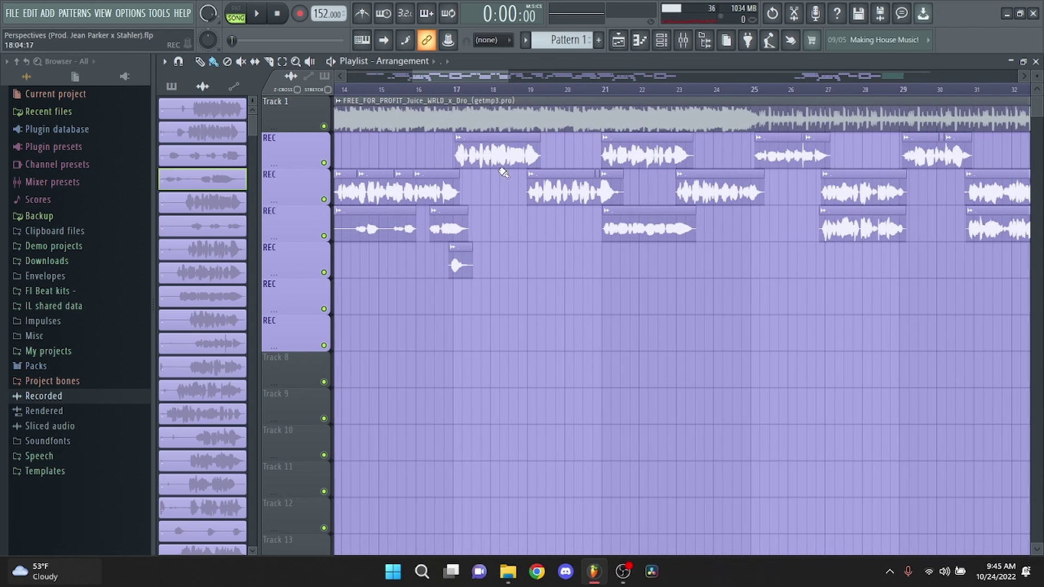
click(512, 239)
key(ctrl+z)
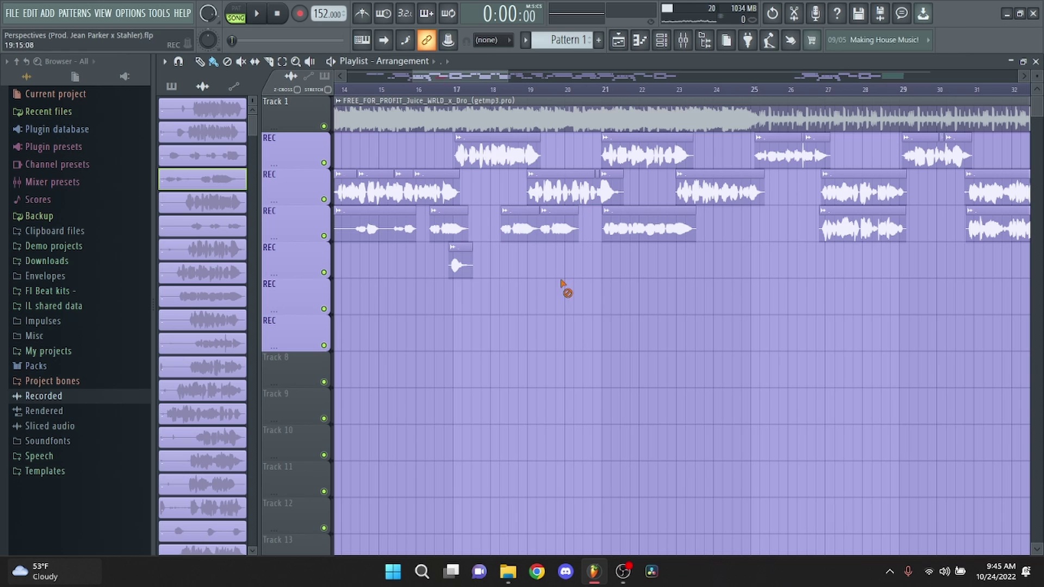
Inspect the sampler settings of the third REC track's clip at bar 21 and the effects on vocals mixer tracks 8 and 9
scroll(673, 232, up, 2)
double_click(673, 232)
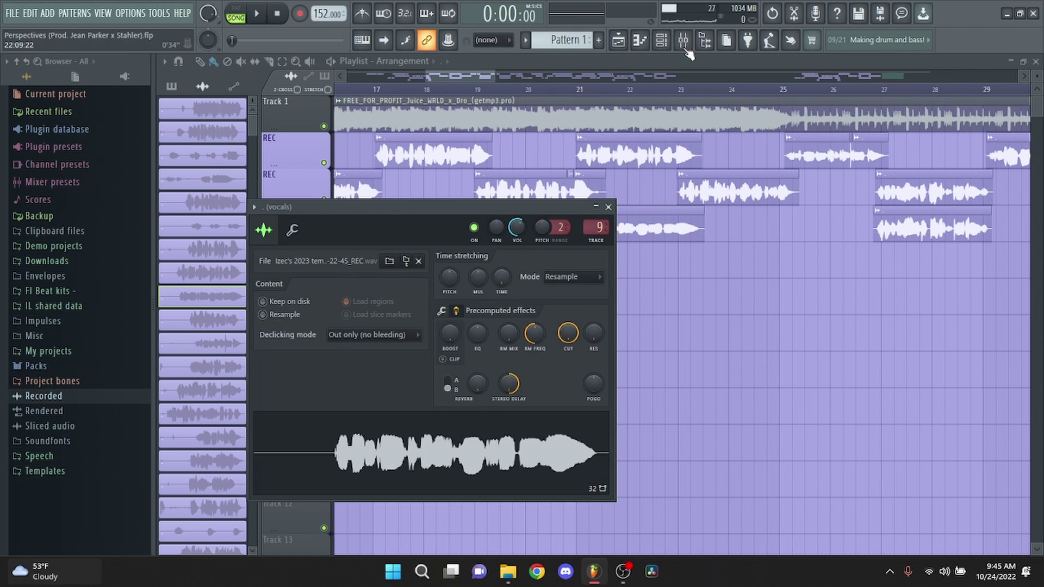
key(F9)
click(659, 210)
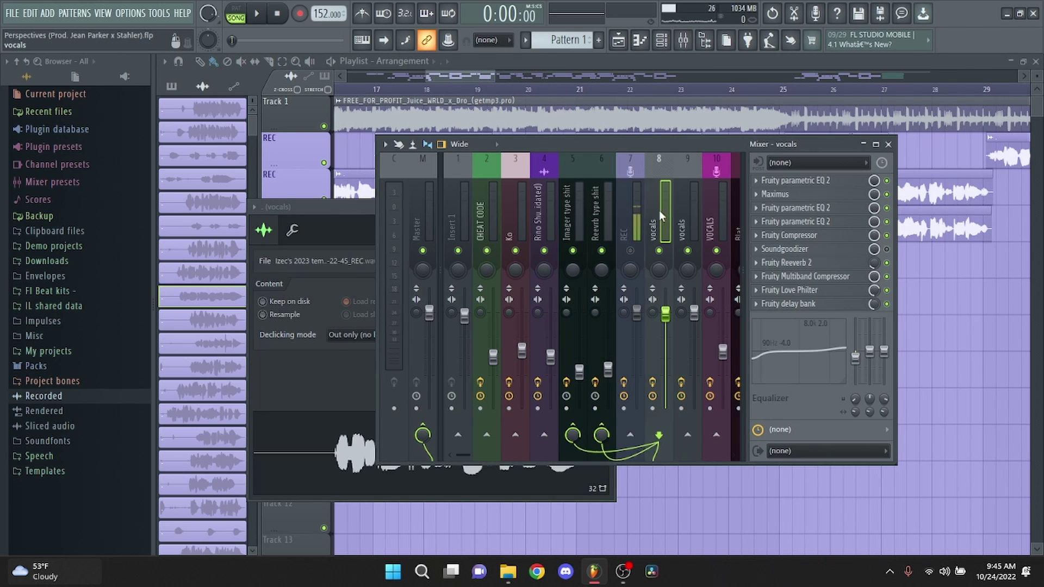
click(695, 228)
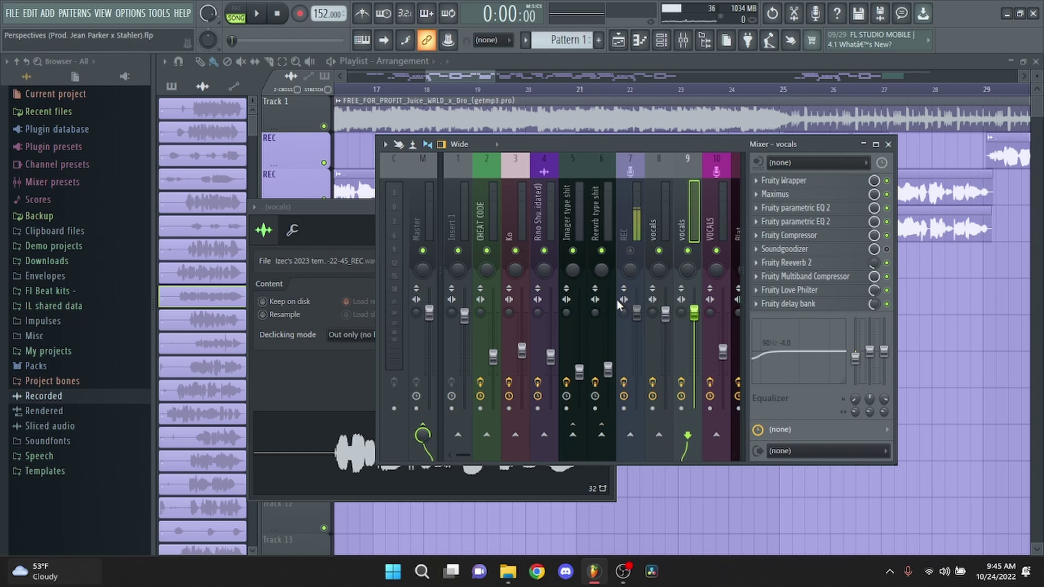
Inspect the reverb and imager mixer tracks 5 and 6 and their routing from vocals track 8
click(605, 203)
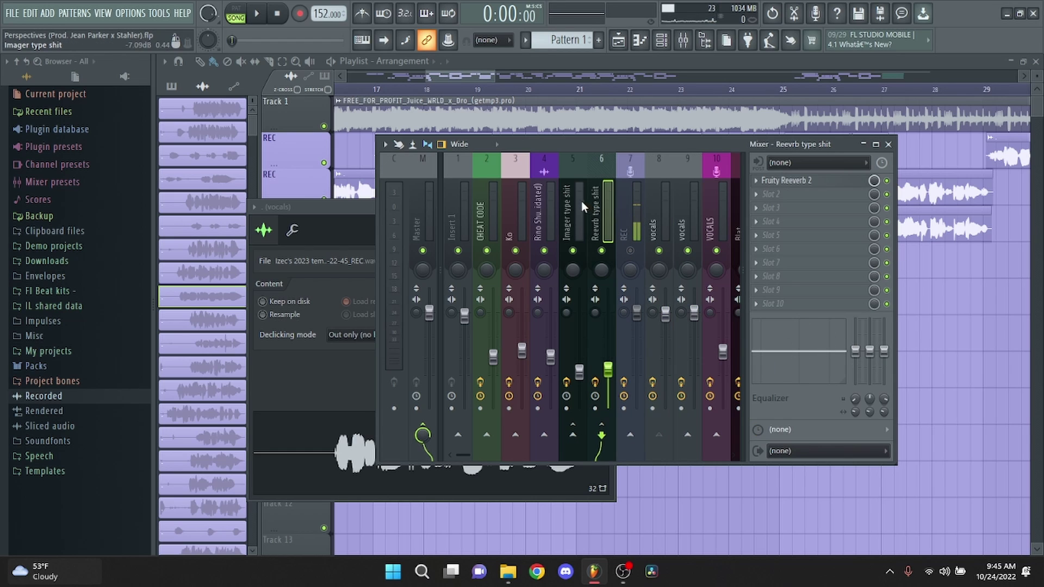
click(579, 202)
click(606, 207)
click(564, 205)
click(662, 207)
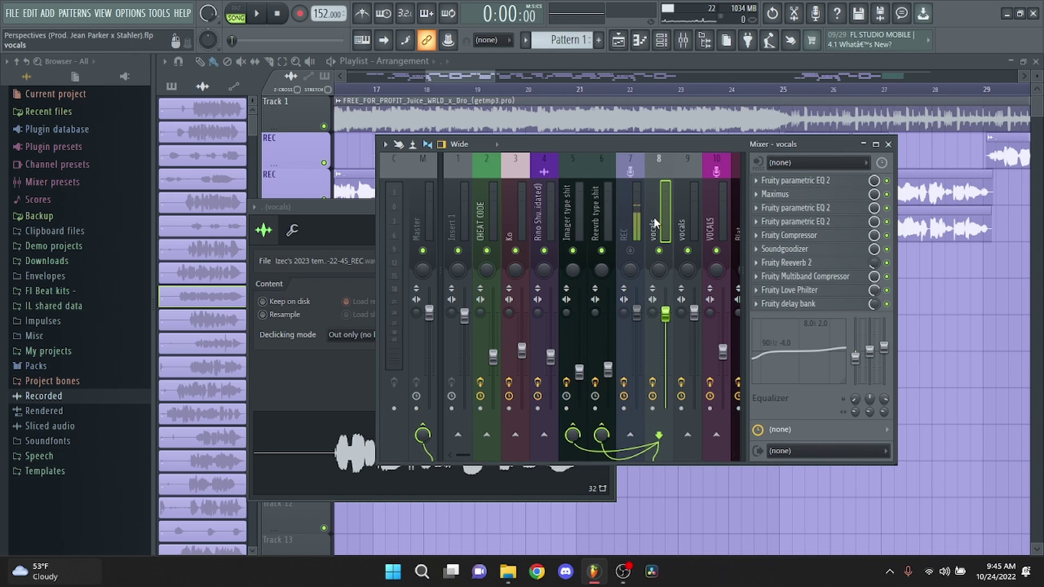
click(608, 203)
click(576, 194)
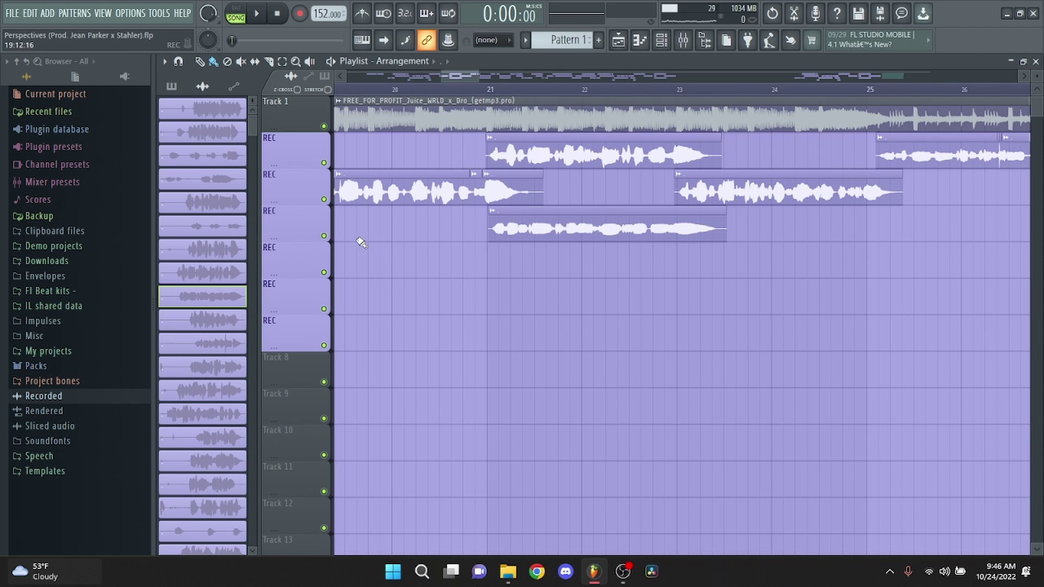
Solo the third REC track and play its vocal clip at bar 21 from about half a bar earlier
right_click(326, 237)
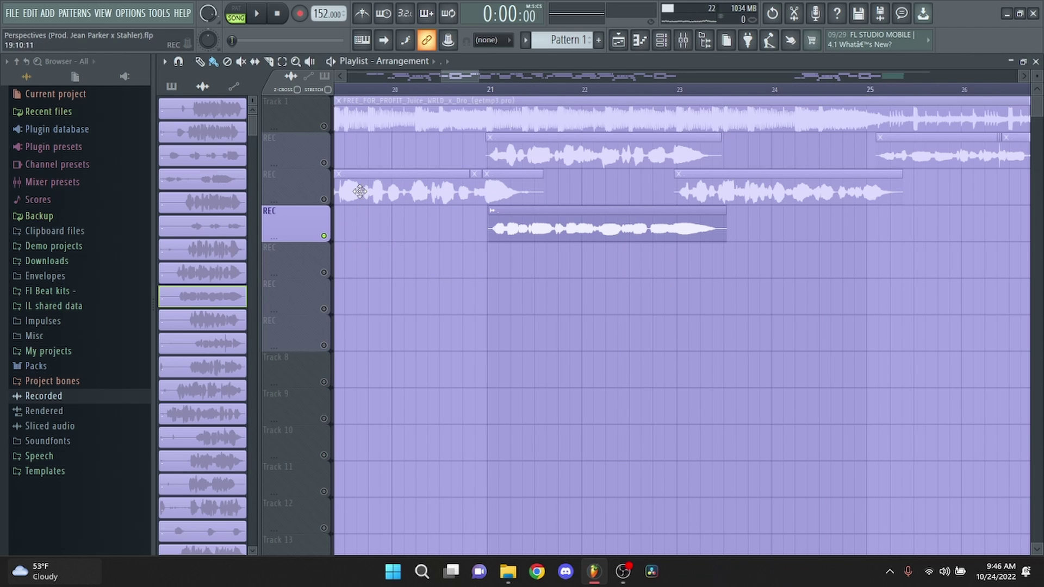
click(457, 102)
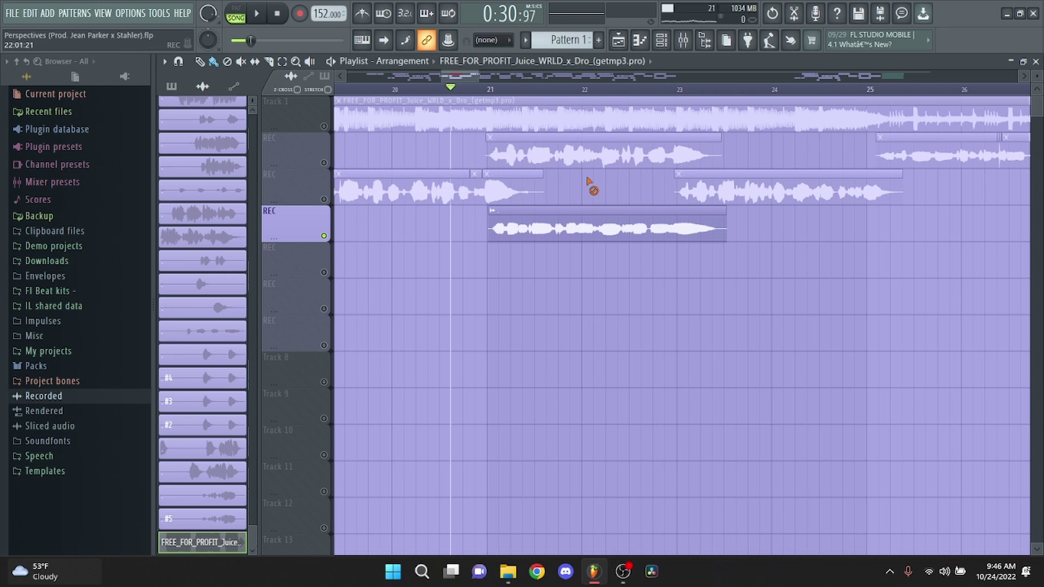
key(space)
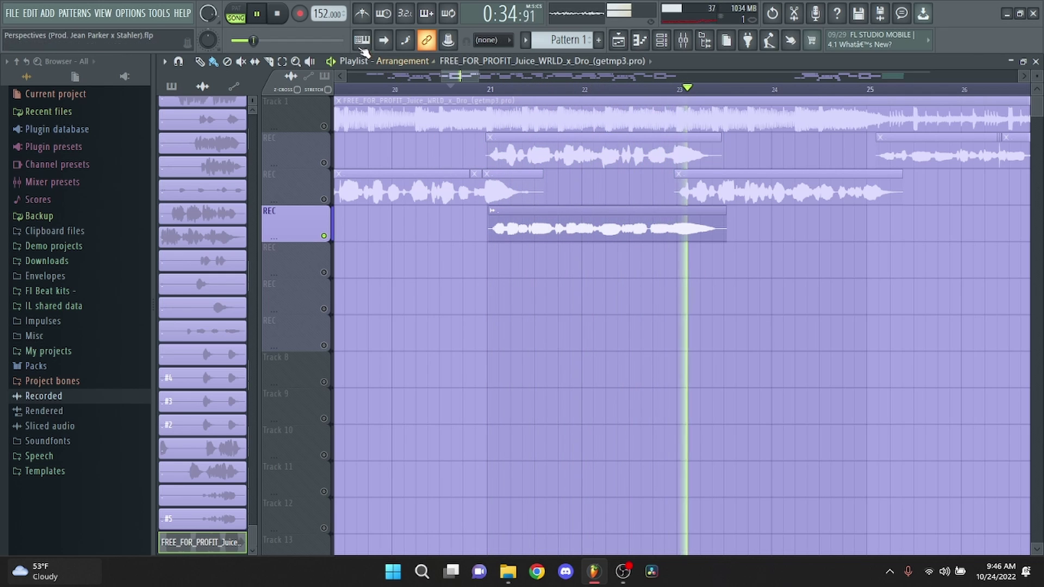
Solo the first and third REC tracks and play their overlapping vocal clips at bar 21 from about half a bar earlier
key(space)
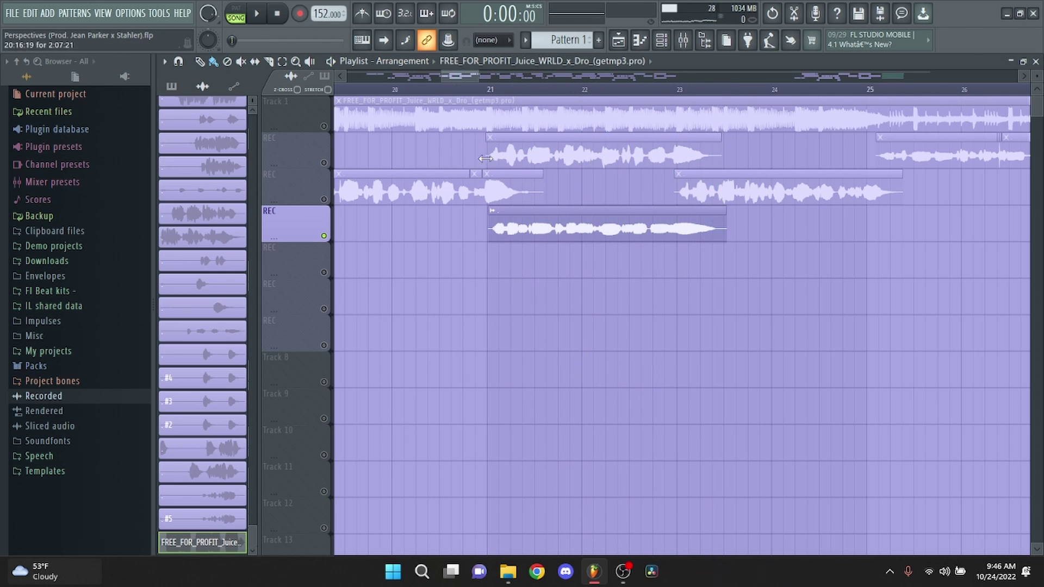
click(325, 164)
ctrl+click(329, 226)
click(440, 89)
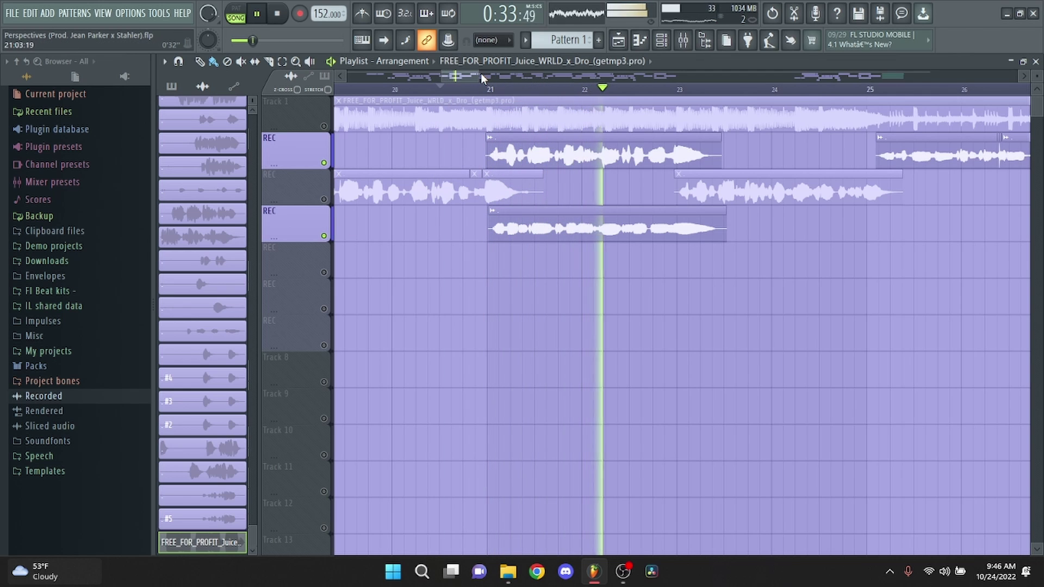
drag(481, 73, 562, 80)
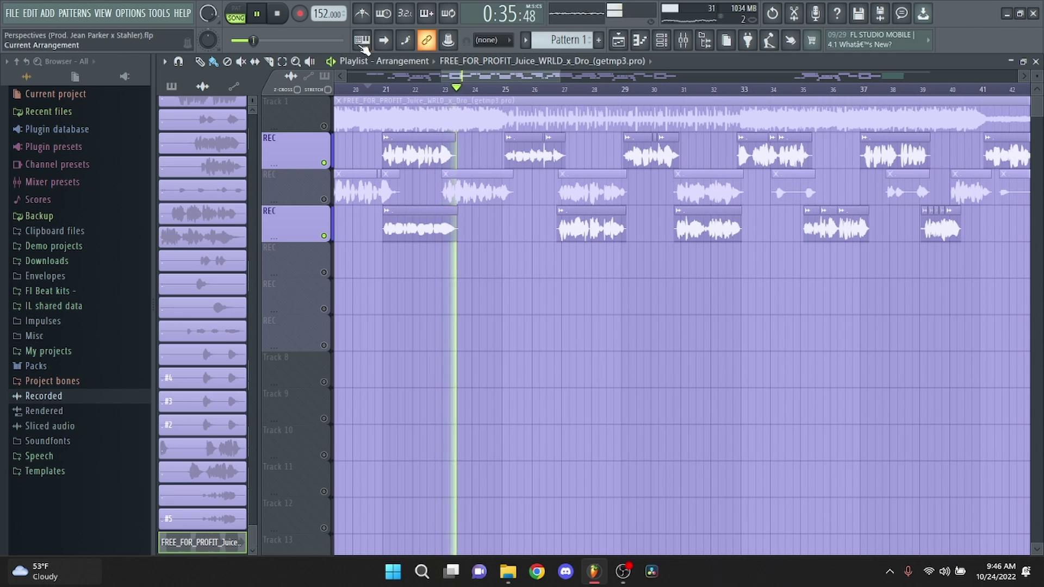
key(space)
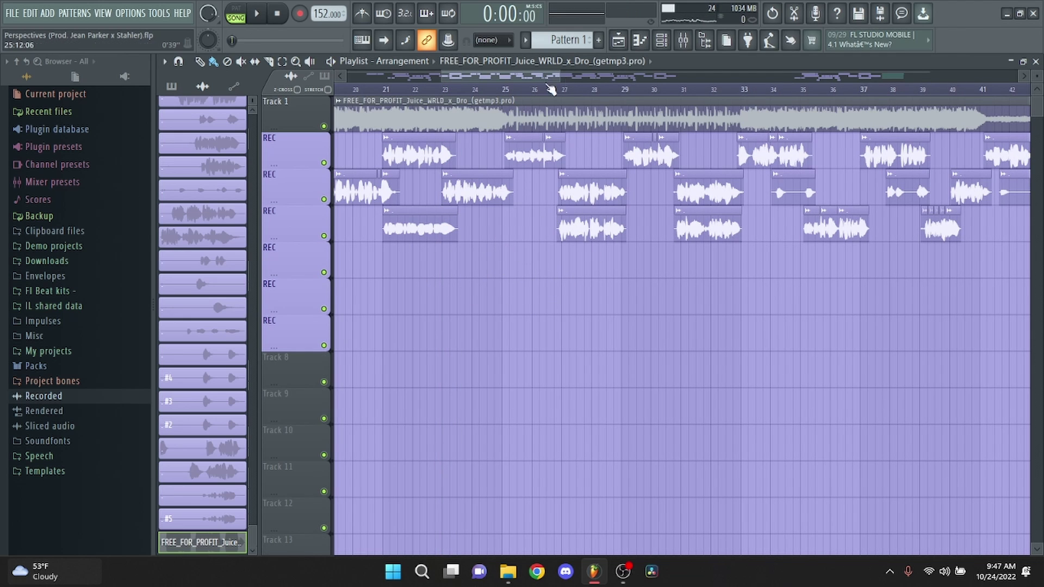
Inspect the sampler settings of the third REC track's vocal clip at about bar 27
drag(564, 75, 573, 74)
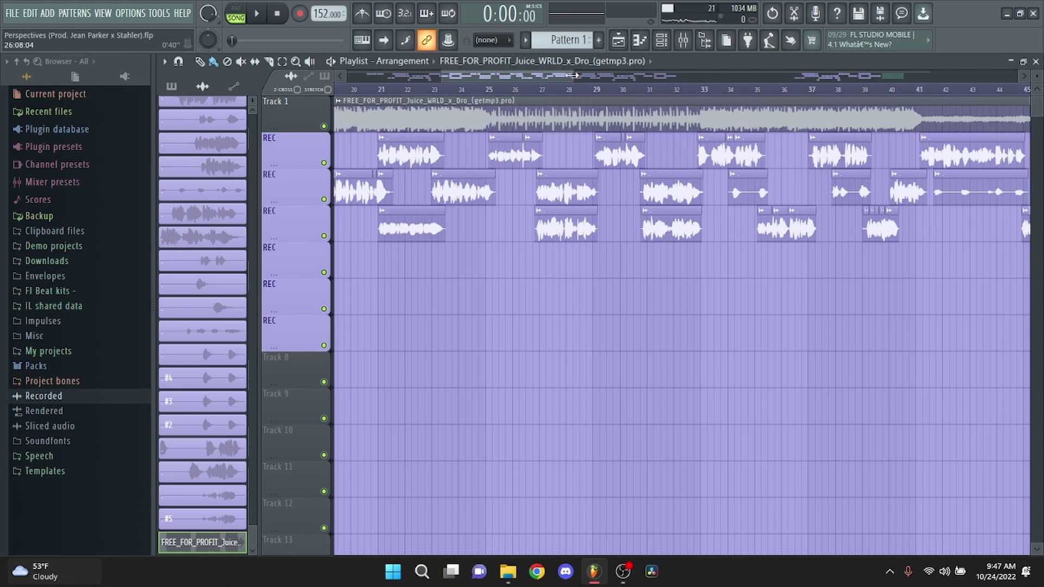
scroll(572, 297, down, 2)
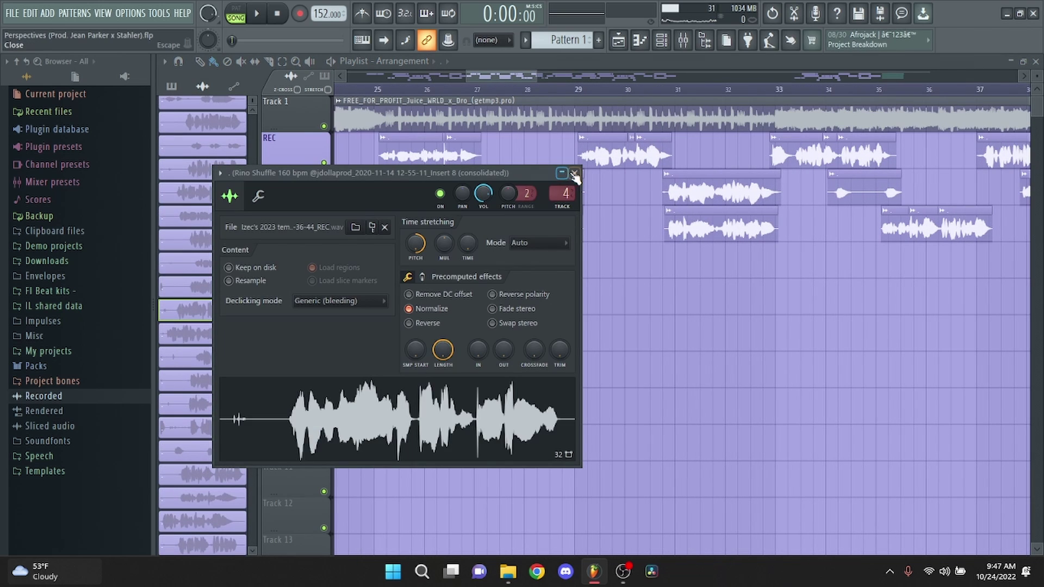
click(576, 172)
scroll(487, 225, up, 3)
double_click(487, 225)
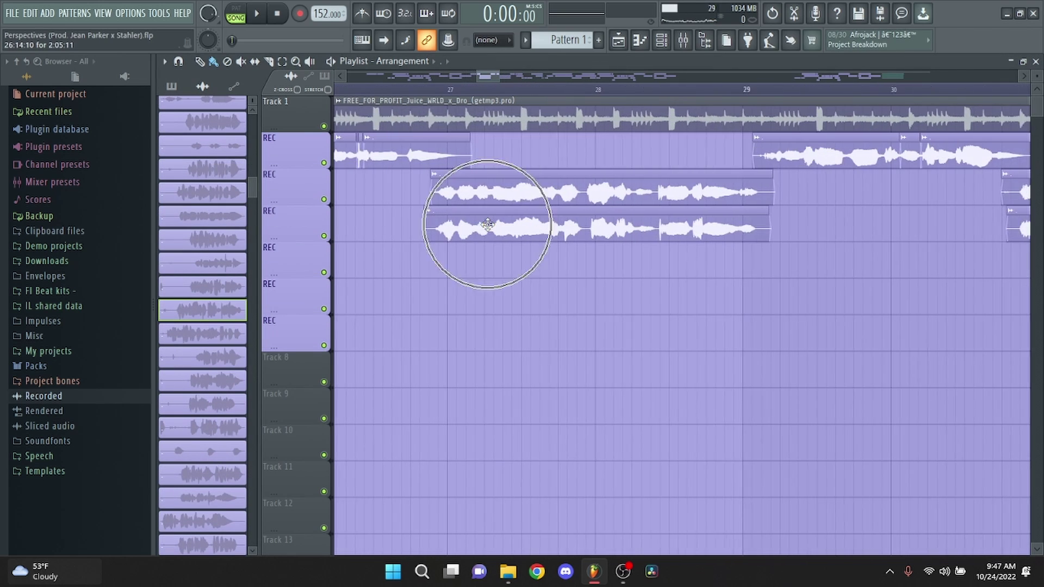
Solo the third REC track and play its vocal clip at about bar 27 from shortly before it starts
click(413, 100)
click(414, 100)
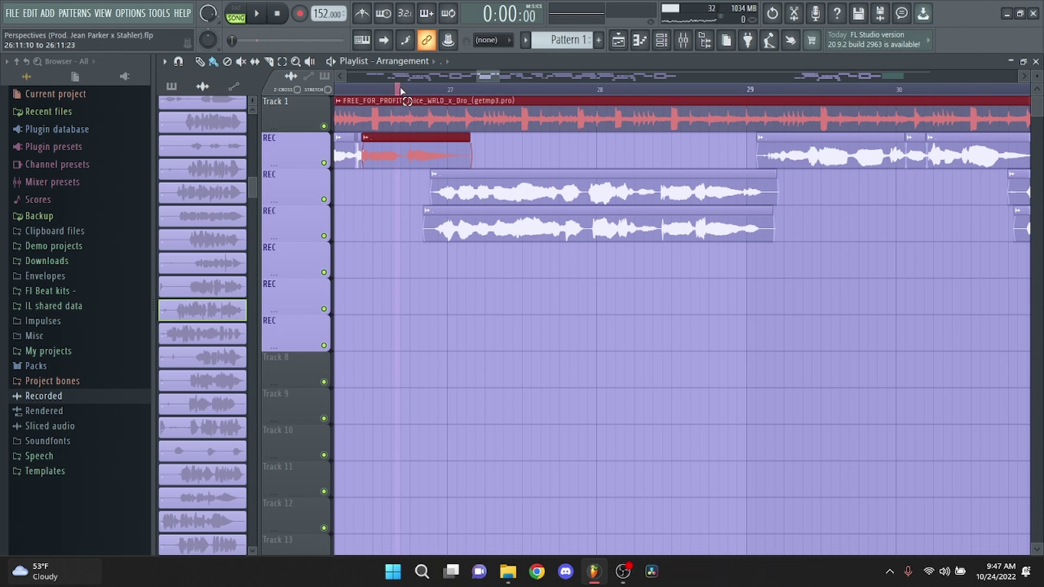
click(505, 287)
scroll(643, 324, down, 3)
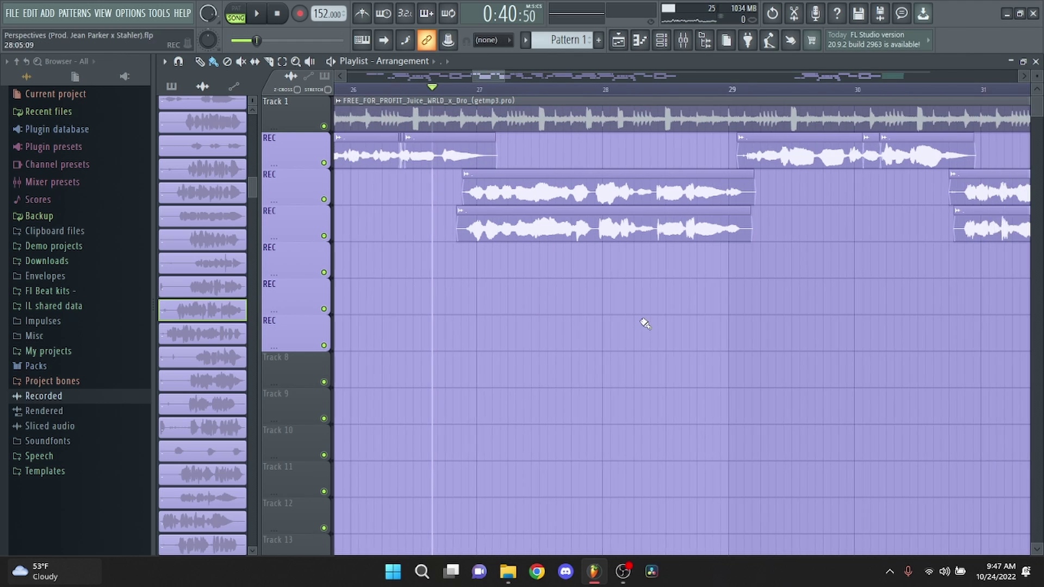
double_click(646, 217)
key(Escape)
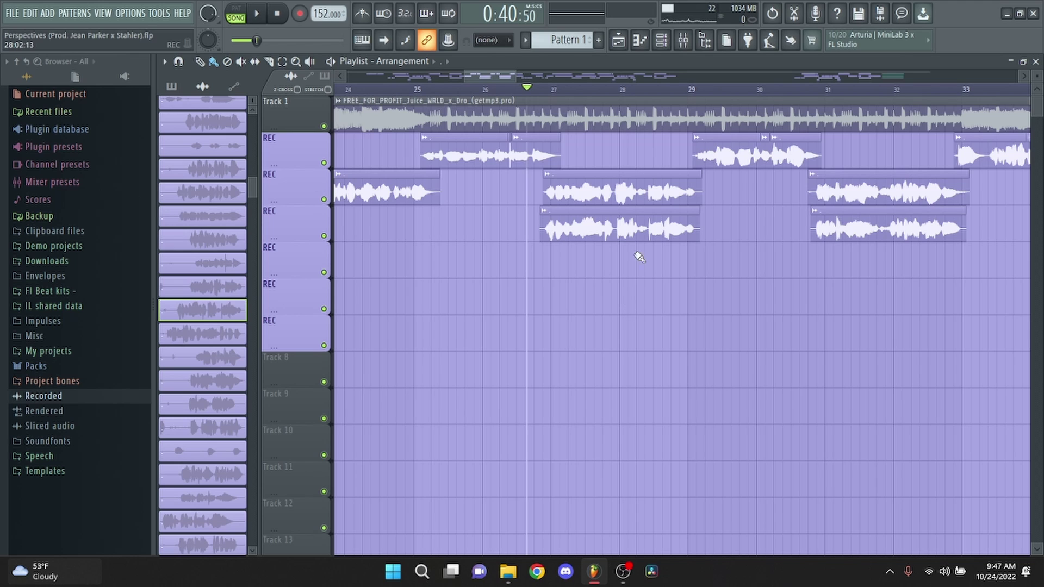
double_click(639, 226)
key(Escape)
key(space)
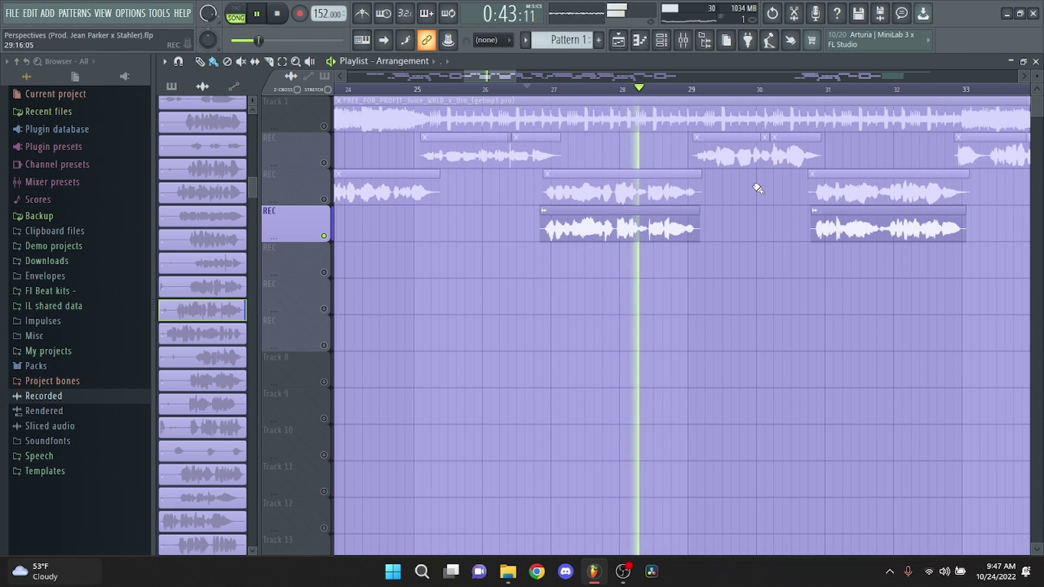
key(space)
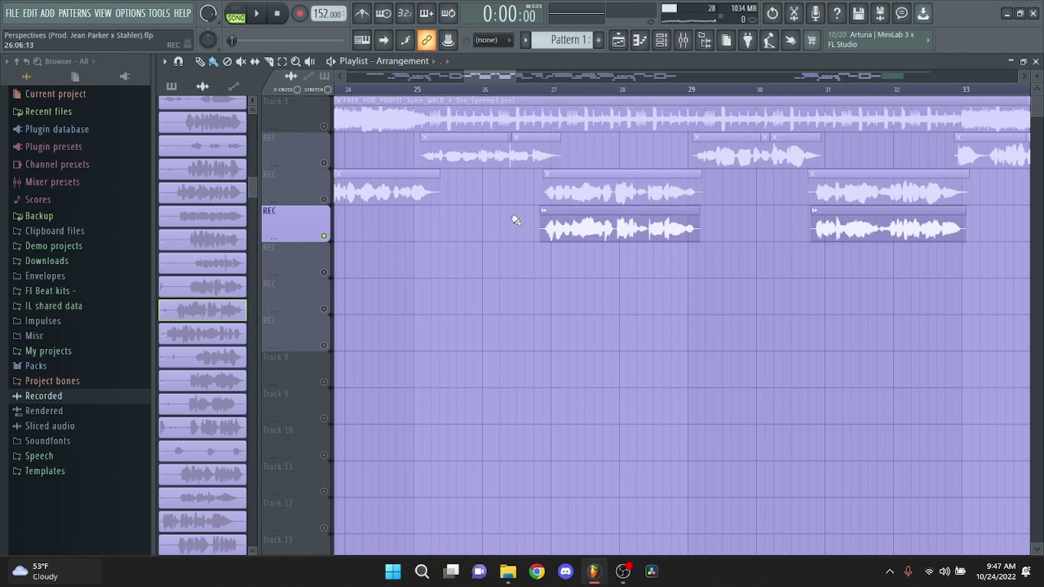
Add the second REC track to the solo, play both clips at about bar 27 together, and restore all tracks
click(324, 199)
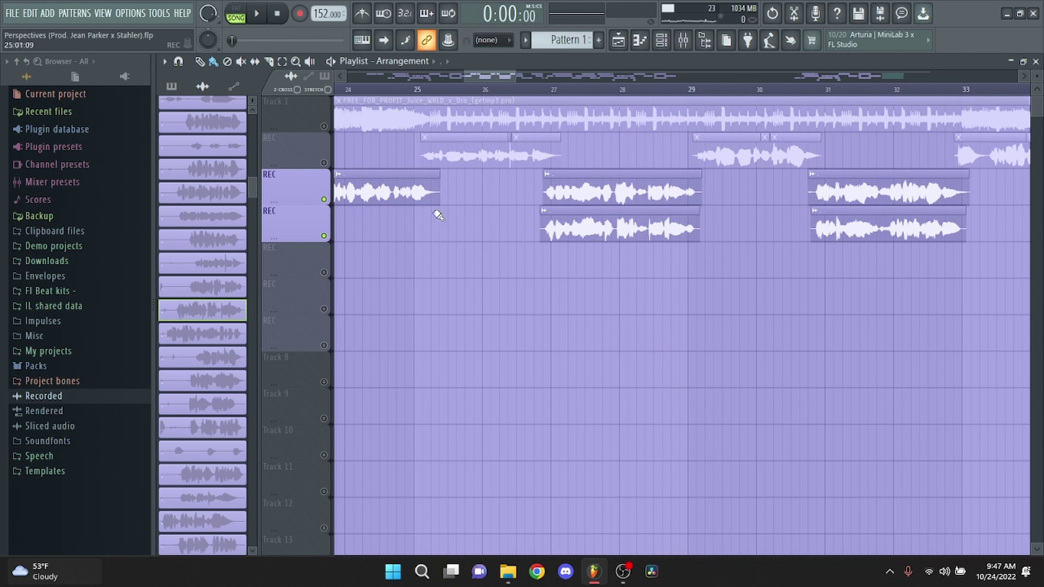
click(508, 89)
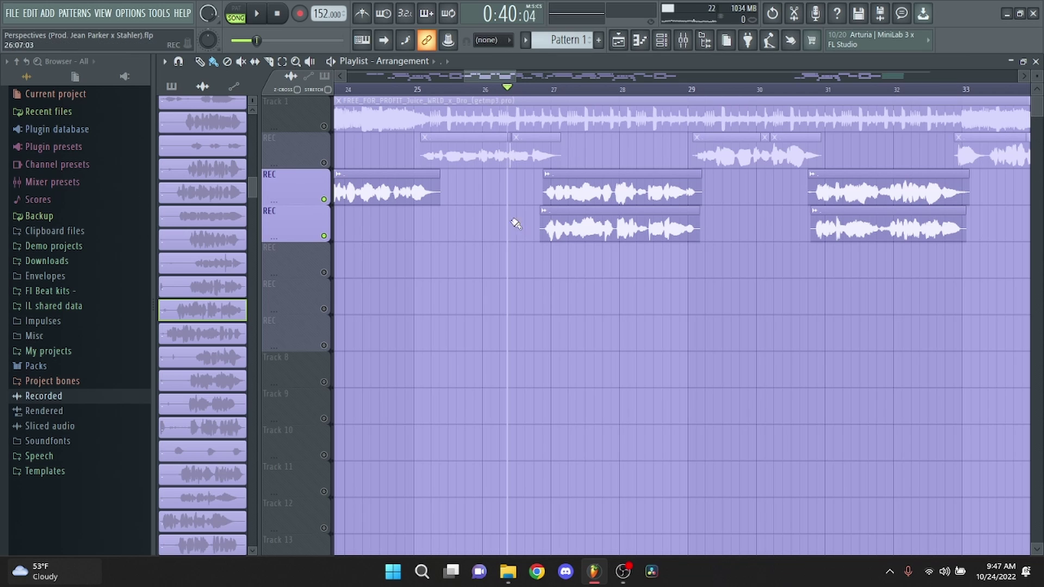
drag(489, 207, 631, 277)
click(704, 270)
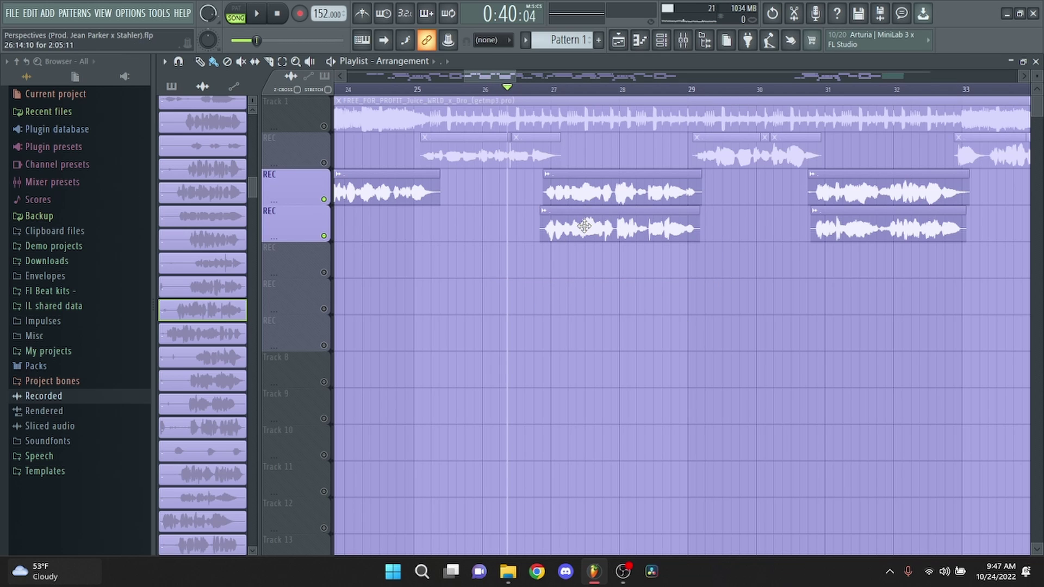
key(space)
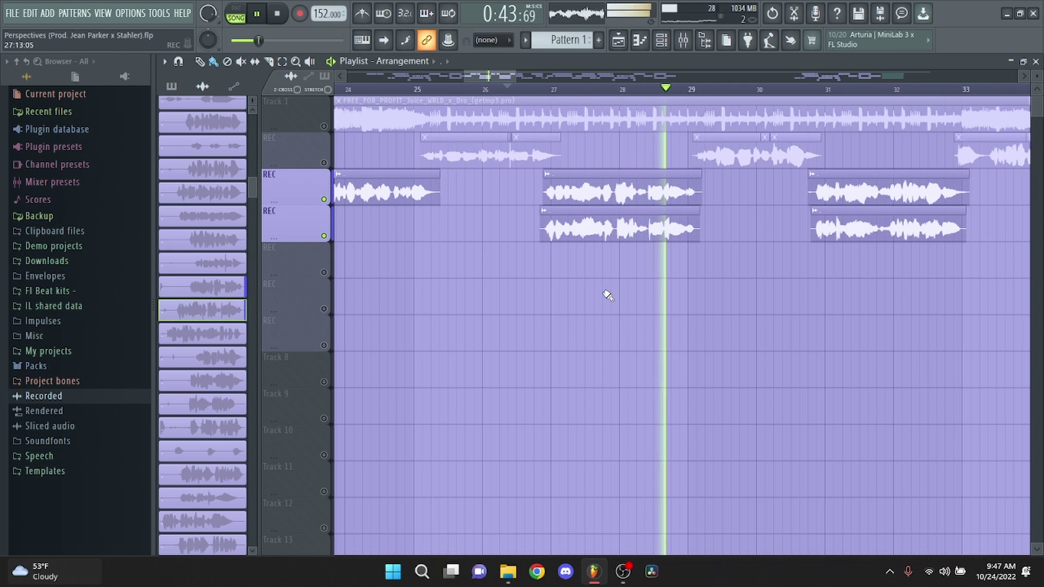
key(space)
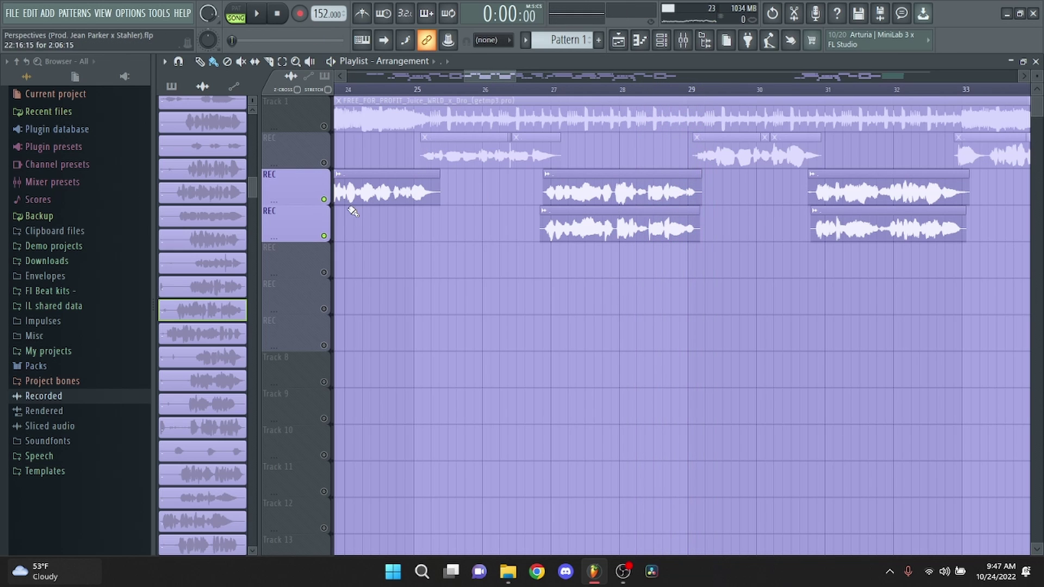
right_click(323, 199)
right_click(324, 199)
Play the full arrangement from about bar 40 to bar 52 with all tracks active
scroll(544, 296, down, 4)
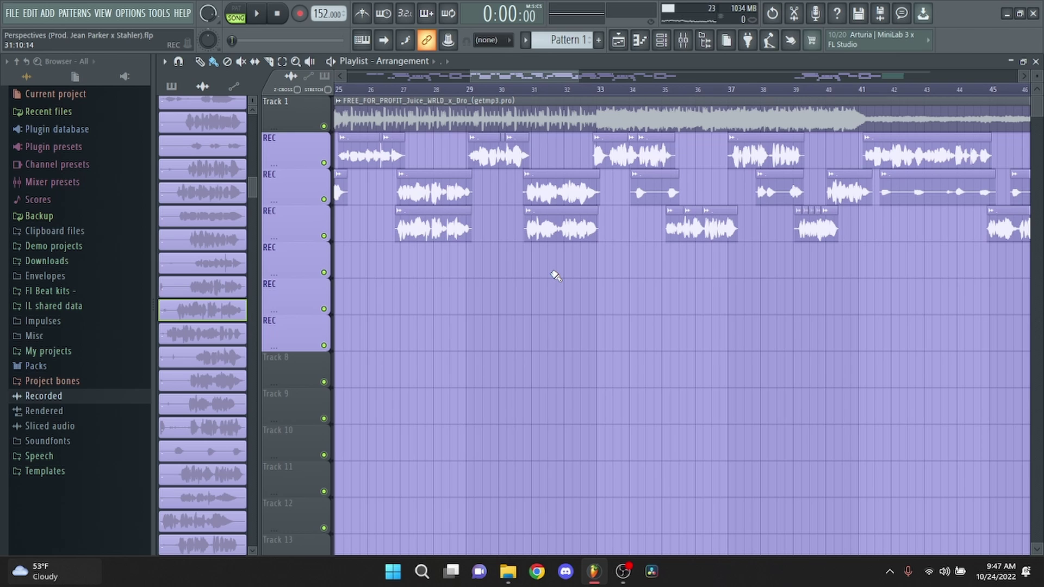
scroll(553, 275, down, 3)
drag(496, 170, 731, 350)
scroll(641, 333, up, 3)
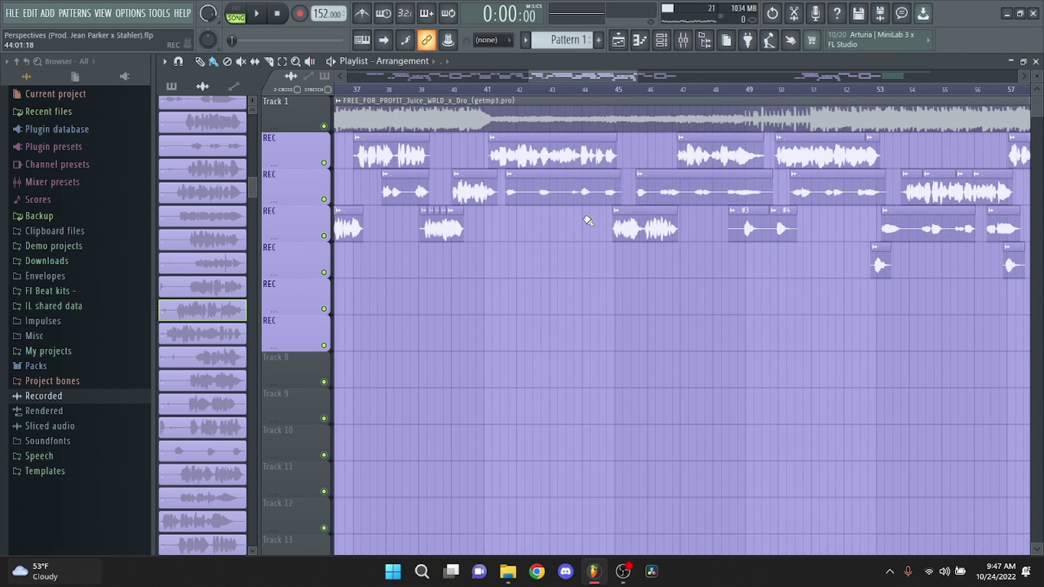
scroll(579, 177, up, 3)
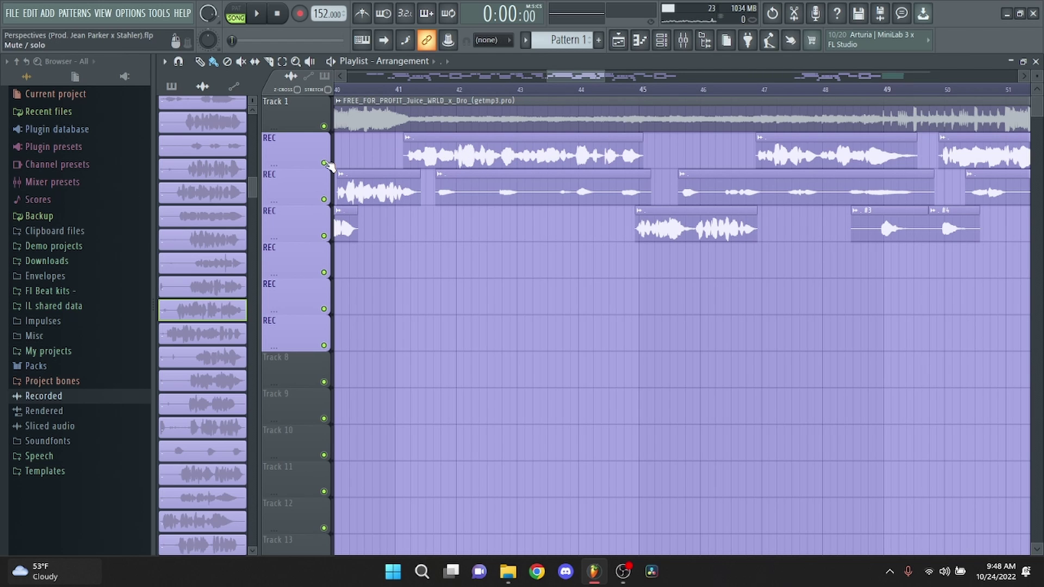
key(space)
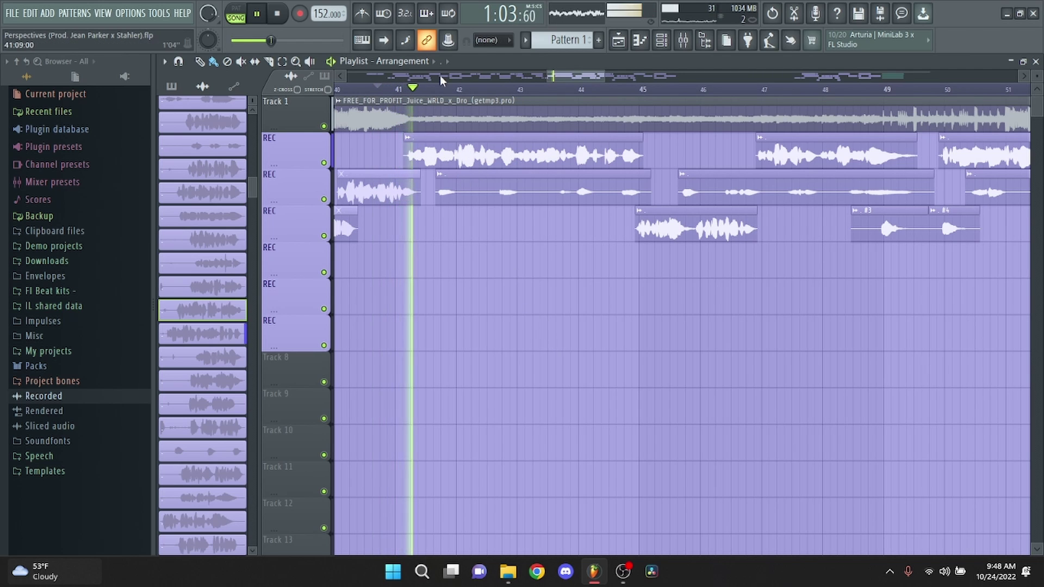
drag(605, 71, 666, 72)
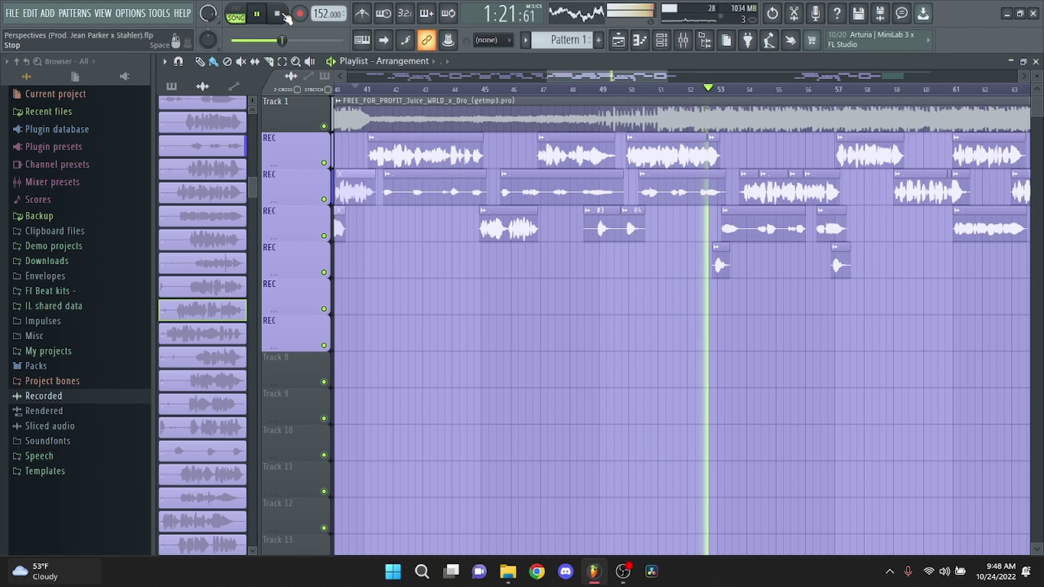
click(282, 17)
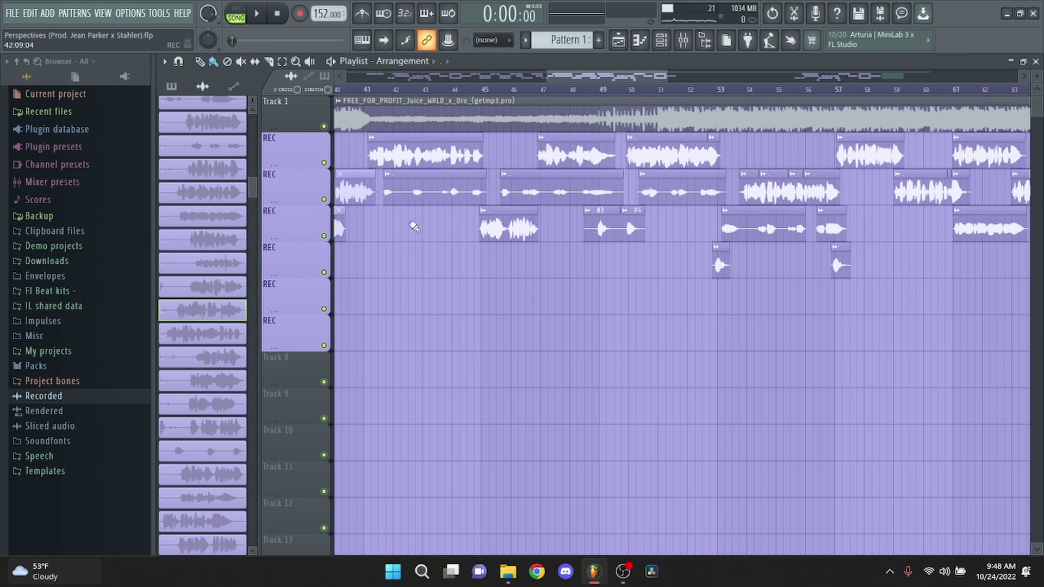
Examine the vocal clips of the section between about bars 41 and 53 across the REC tracks
scroll(488, 287, down, 3)
scroll(485, 258, up, 2)
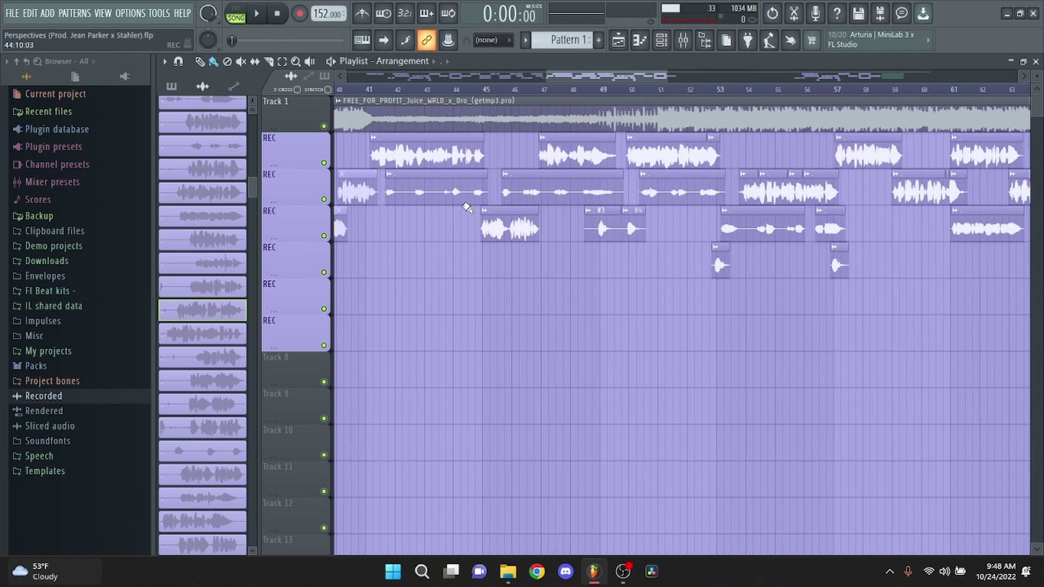
scroll(394, 154, up, 2)
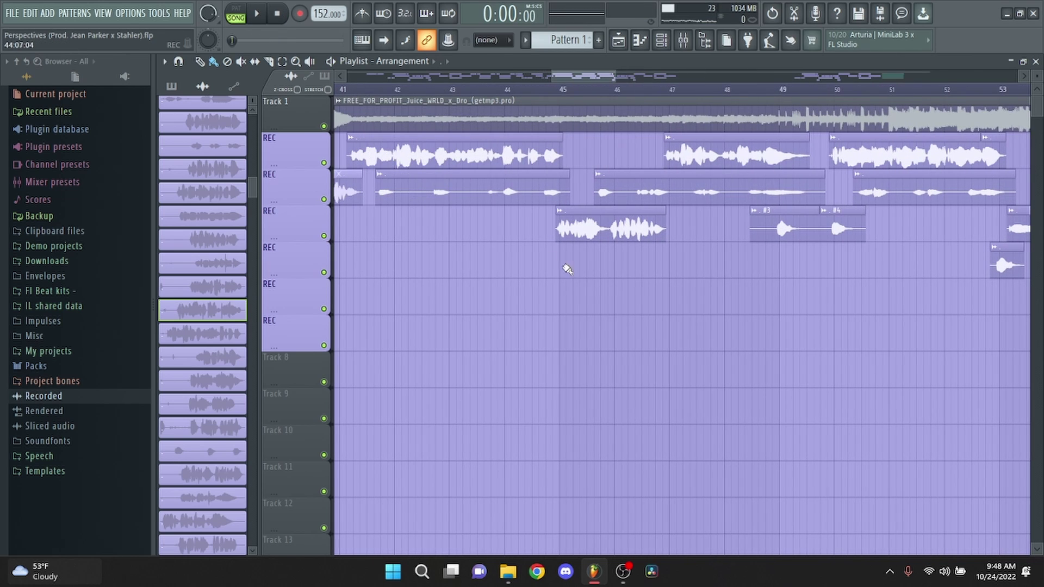
scroll(568, 268, down, 5)
scroll(553, 218, down, 2)
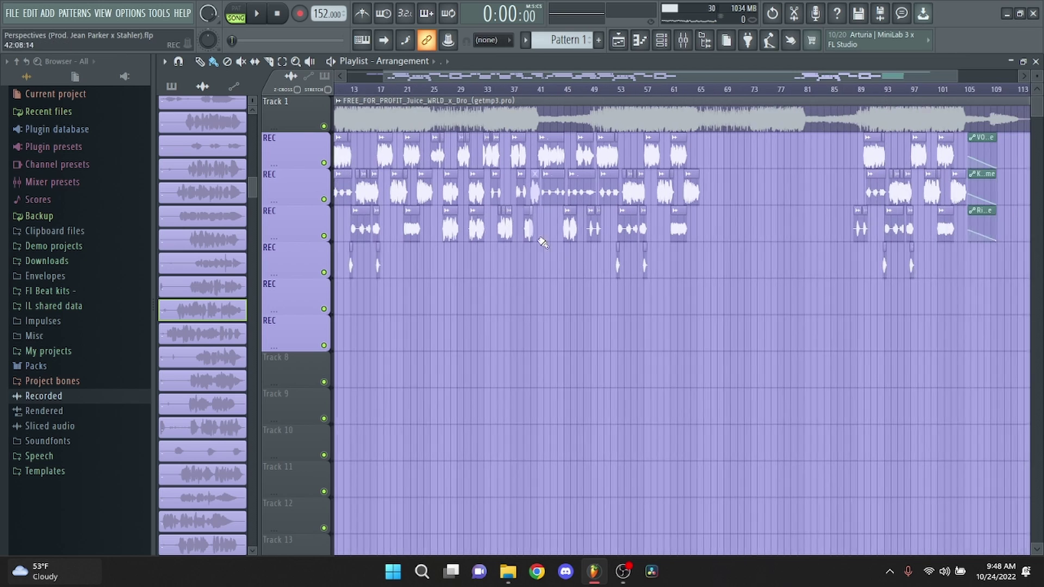
Examine how the REC tracks' clips are grouped in the section starting at bar 9 and the one starting at bar 25
scroll(392, 181, up, 4)
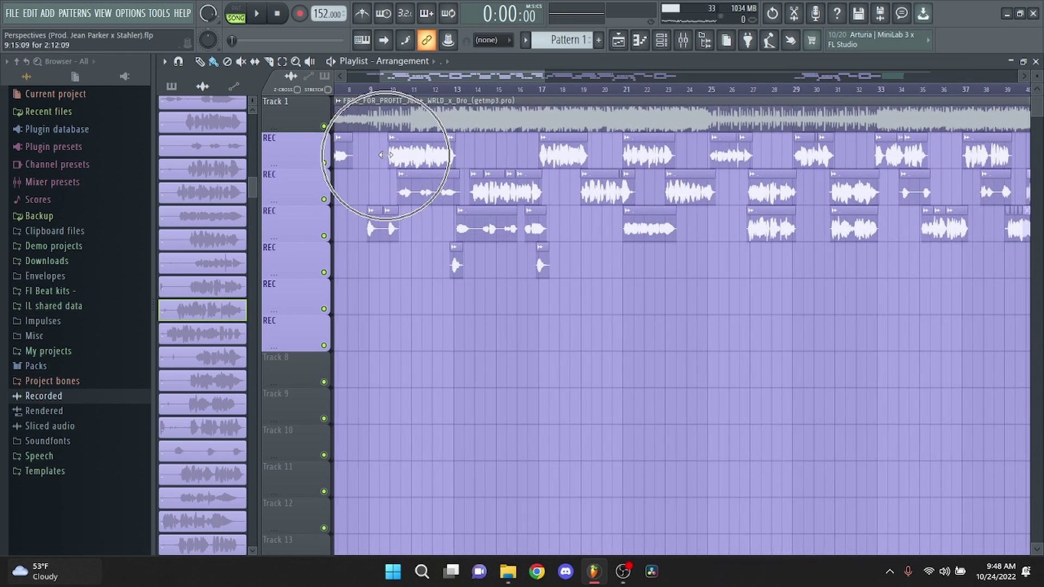
drag(370, 136, 664, 338)
click(664, 338)
scroll(664, 339, down, 2)
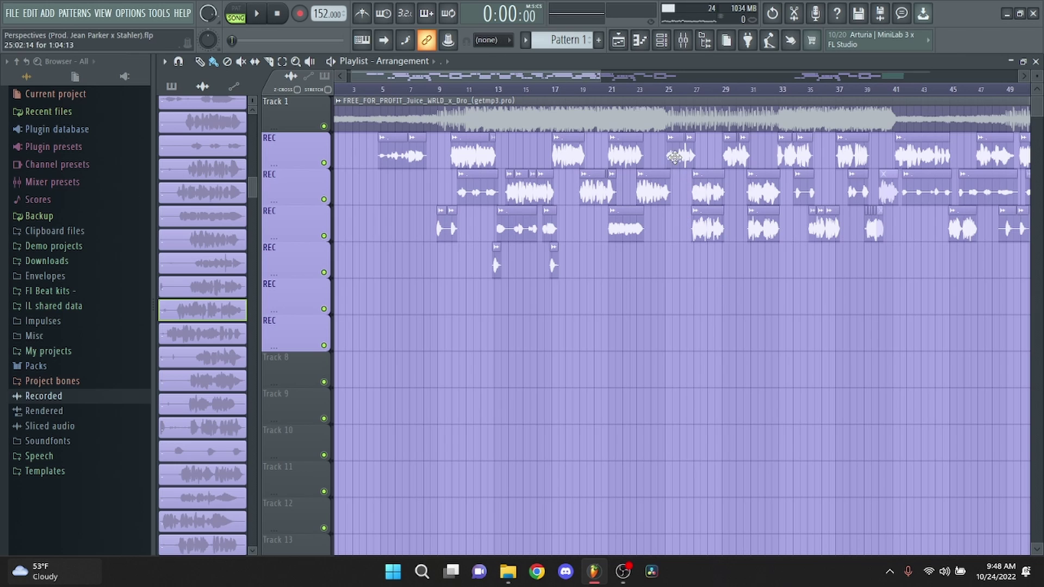
drag(661, 133, 740, 218)
click(750, 285)
scroll(430, 153, down, 1)
drag(429, 152, 566, 291)
click(566, 291)
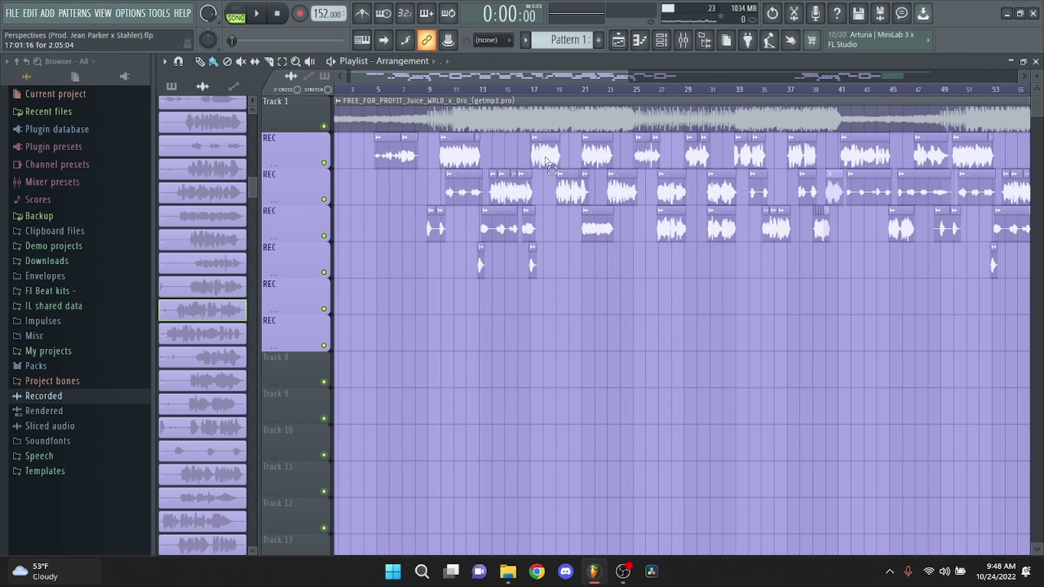
click(688, 165)
click(648, 145)
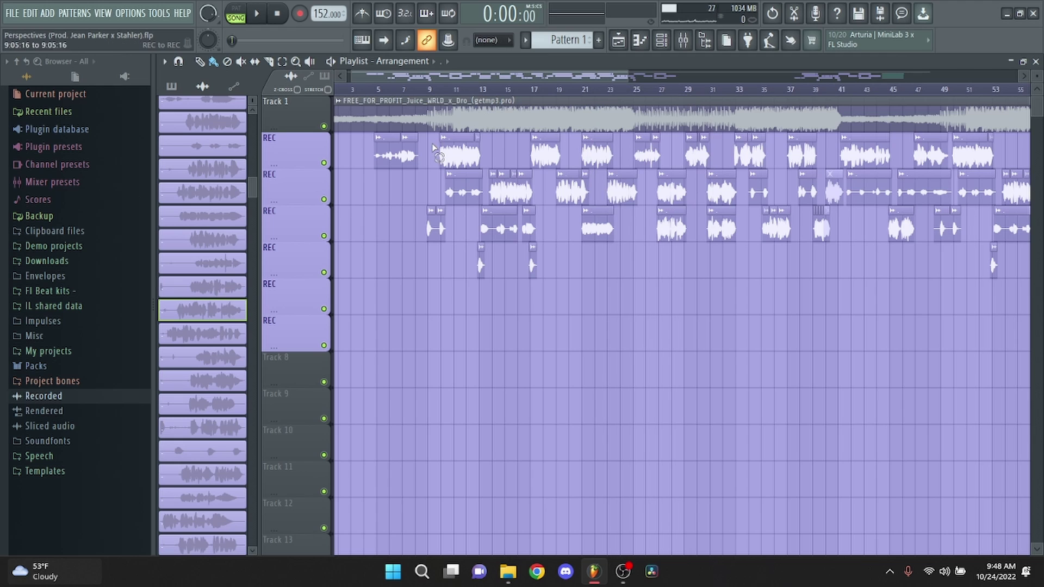
Compare the vocal layering of the sections at about bars 9 to 24, 25 to 40 and 41 to 53 within the full arrangement
drag(430, 133, 619, 351)
click(652, 208)
drag(642, 133, 772, 352)
scroll(441, 147, up, 1)
click(442, 147)
drag(447, 136, 620, 318)
click(628, 166)
drag(642, 132, 815, 315)
click(815, 315)
scroll(815, 315, down, 2)
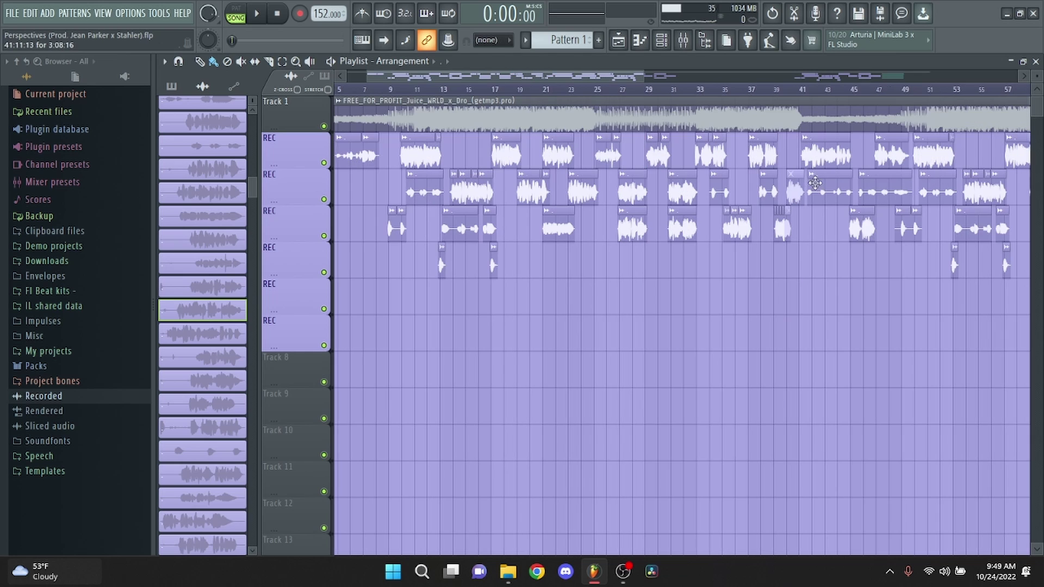
drag(814, 133, 958, 315)
click(838, 318)
scroll(736, 258, down, 3)
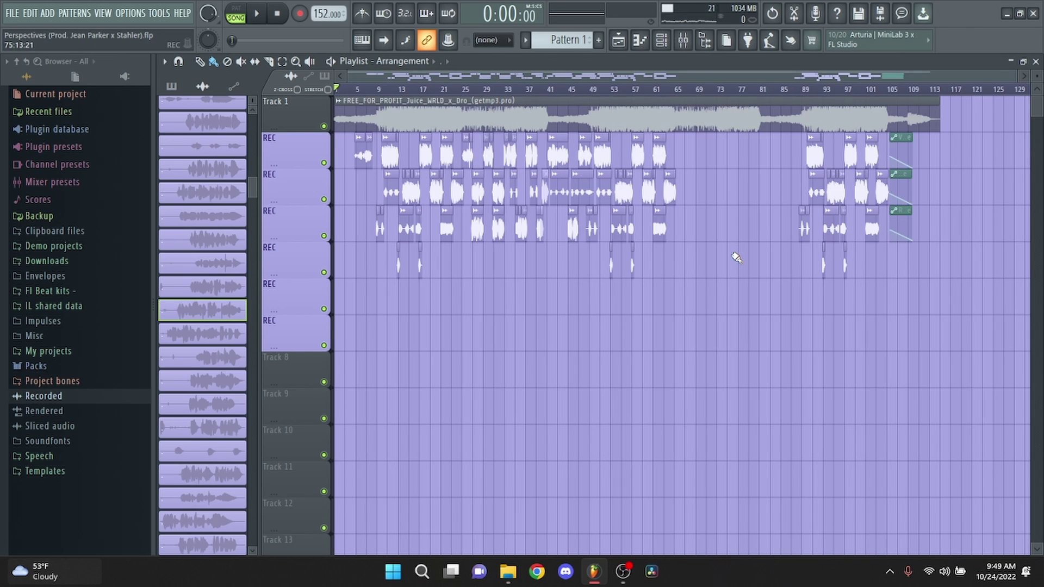